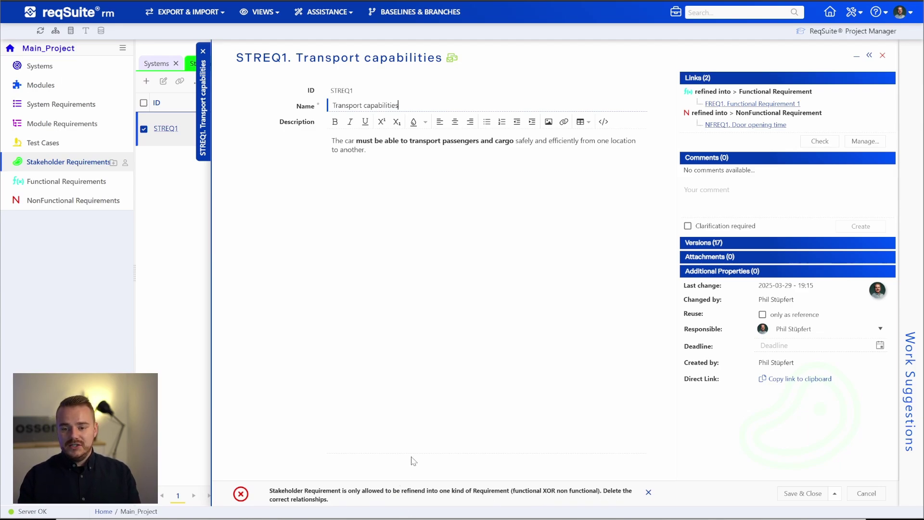
# Remove the link from STREQ1 to FREQ1 Functional Requirement 1, save the deletion and close the stakeholder requirement.
pyautogui.click(858, 141)
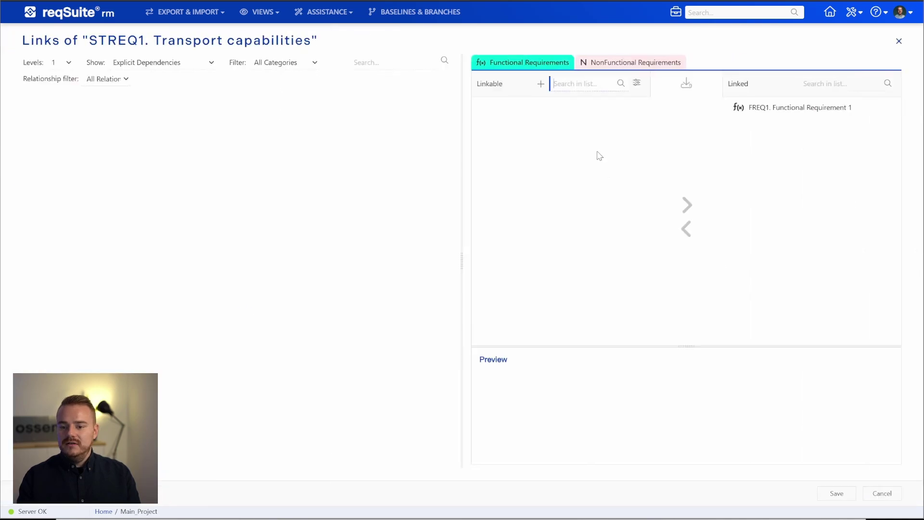
pyautogui.moveTo(804, 110); pyautogui.dragTo(561, 140)
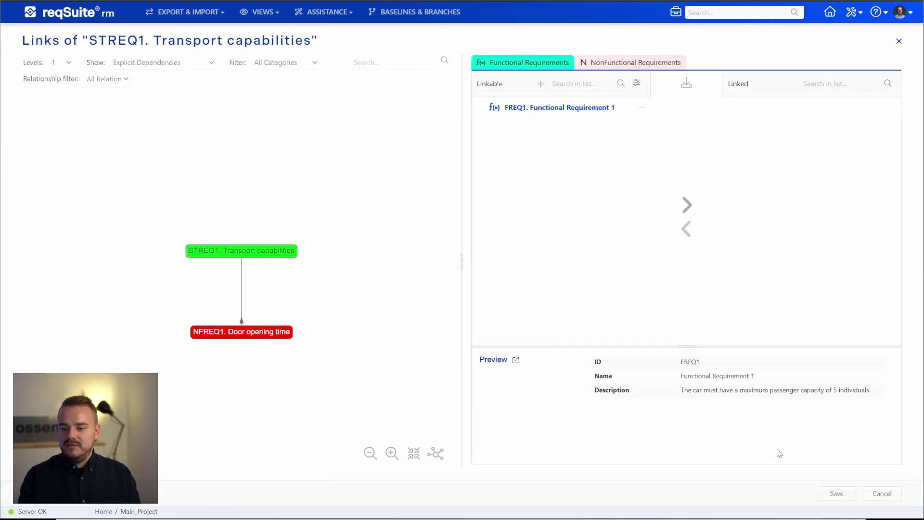
pyautogui.click(840, 494)
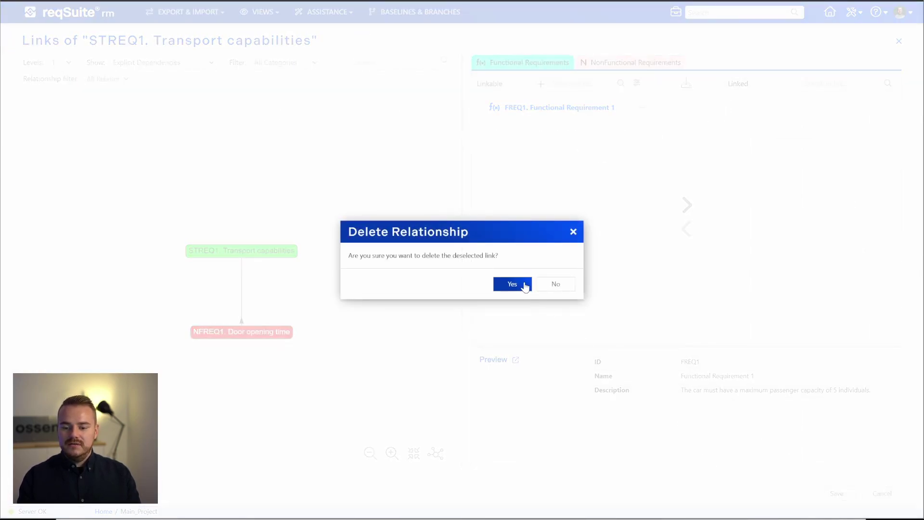
pyautogui.click(519, 286)
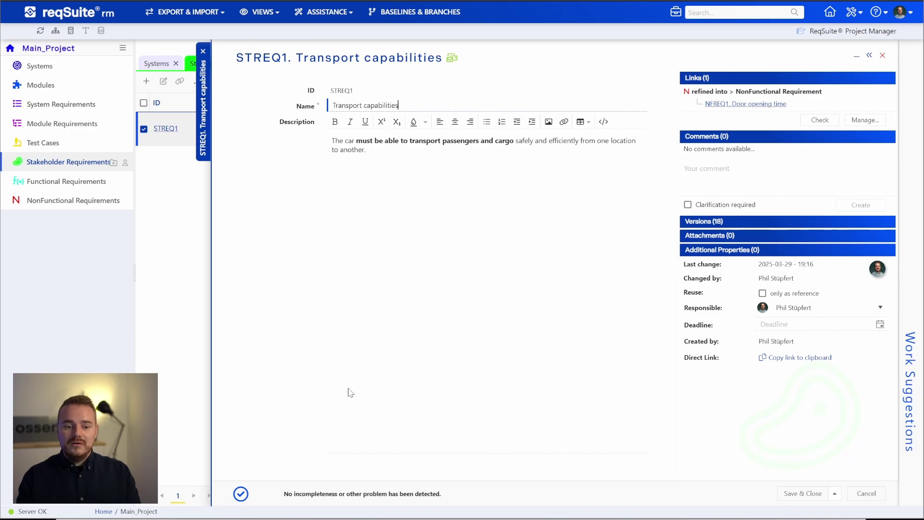
pyautogui.click(203, 51)
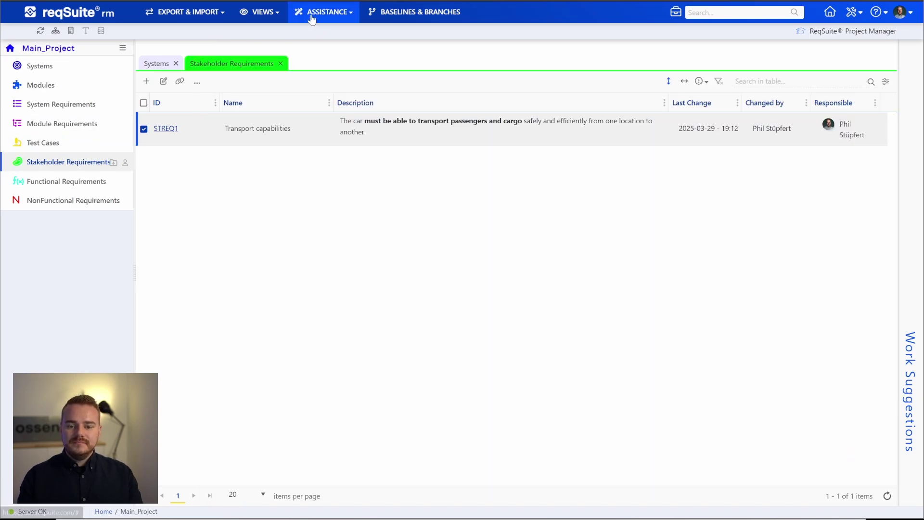
# View the project's Configuration Model to examine how the requirement categories relate, and close it.
pyautogui.click(327, 12)
pyautogui.moveTo(356, 158)
pyautogui.click(424, 158)
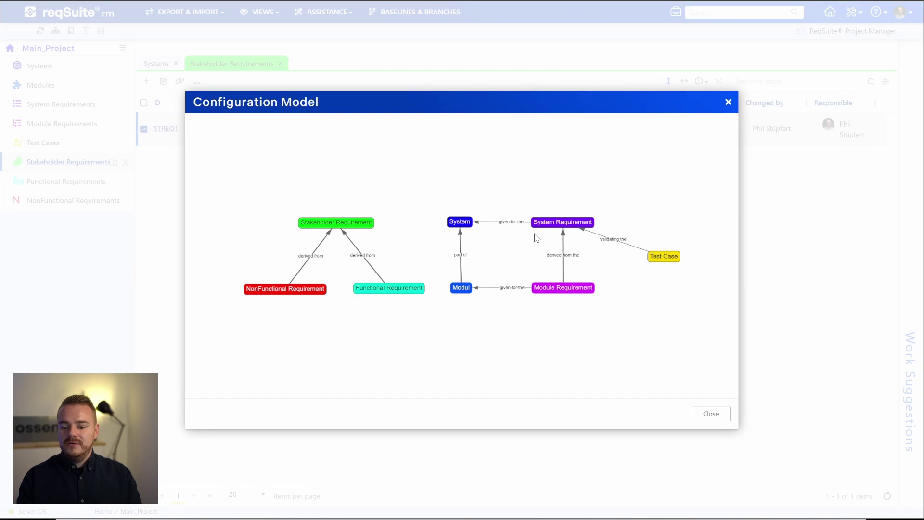
pyautogui.click(710, 414)
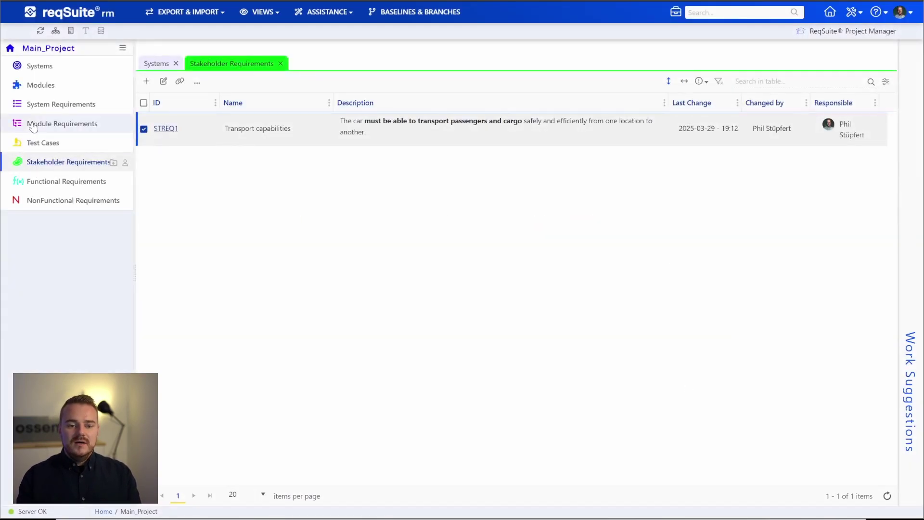
# Open system requirement SR1, set its Priority to 3 and save it.
pyautogui.click(61, 106)
pyautogui.click(161, 123)
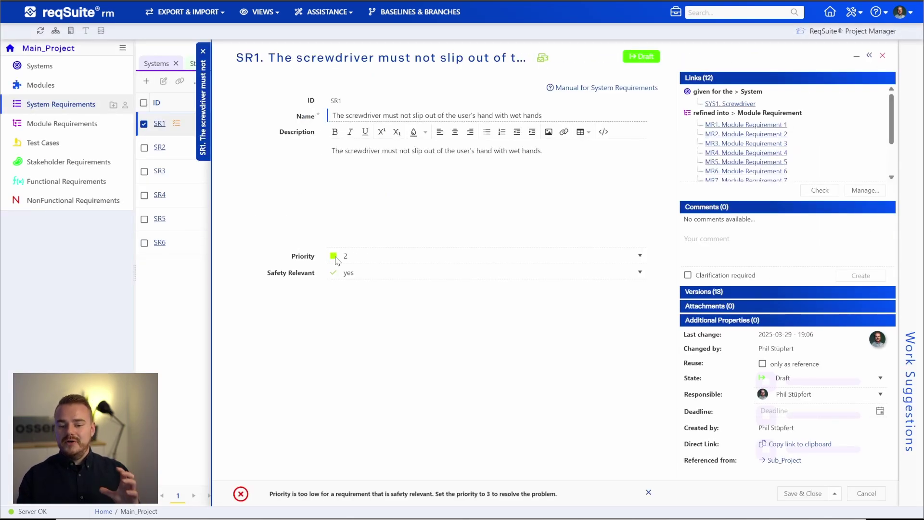
pyautogui.click(350, 259)
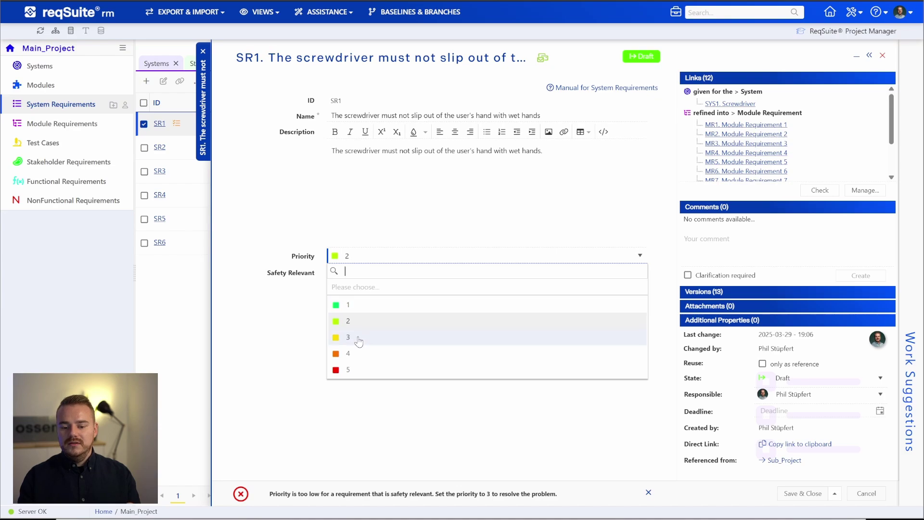
pyautogui.click(272, 294)
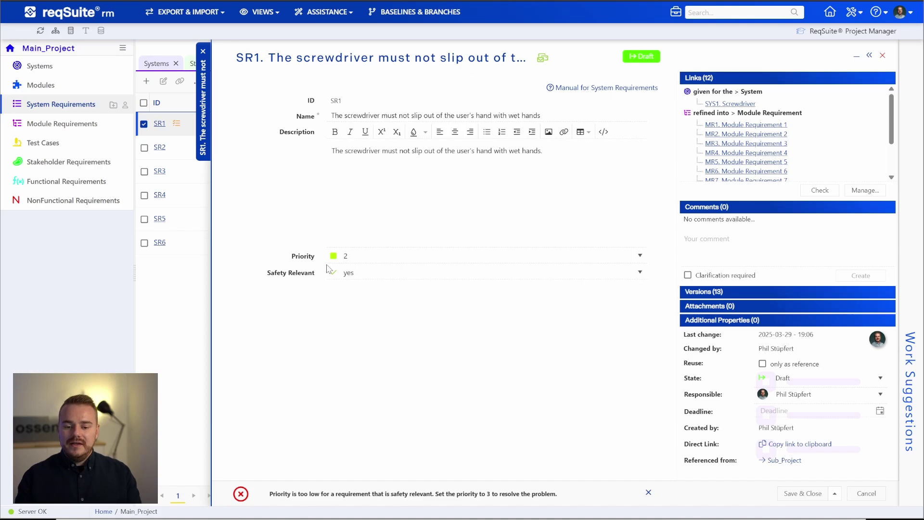
pyautogui.click(372, 259)
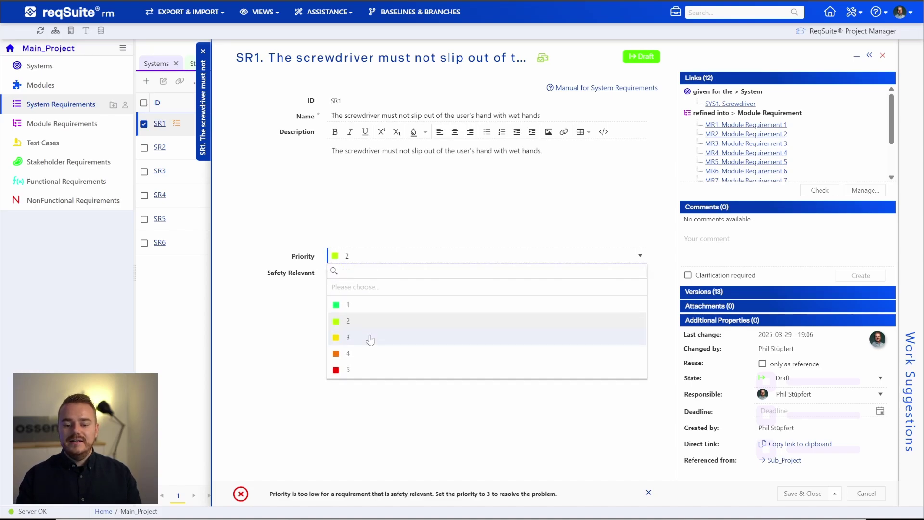
pyautogui.click(272, 331)
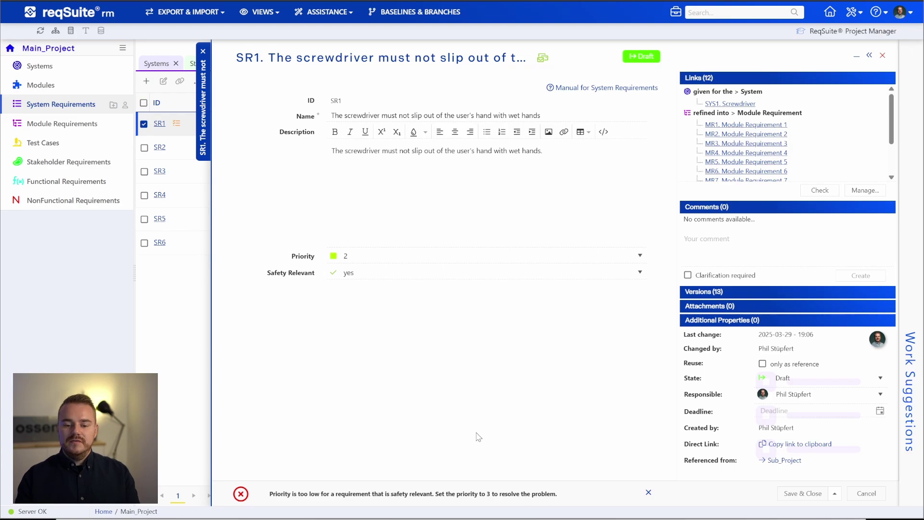
pyautogui.click(378, 259)
pyautogui.click(388, 343)
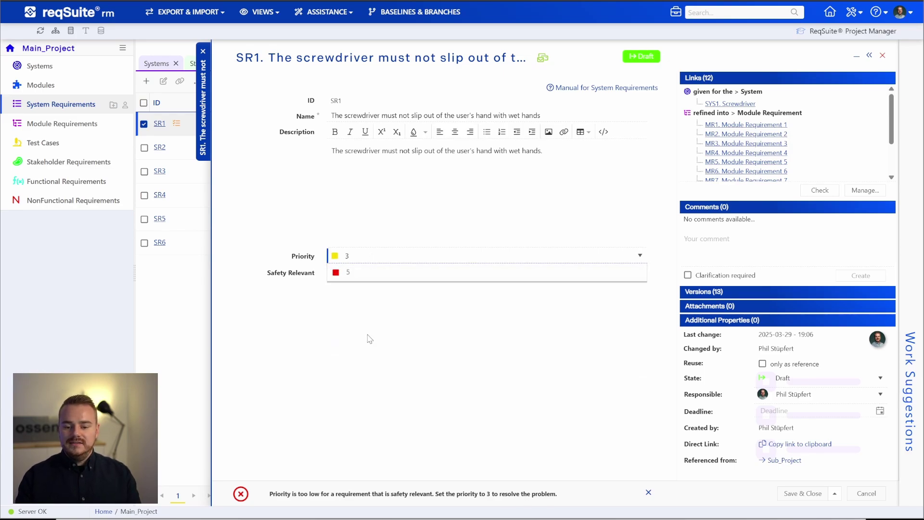
pyautogui.hotkey('ctrl', 's')
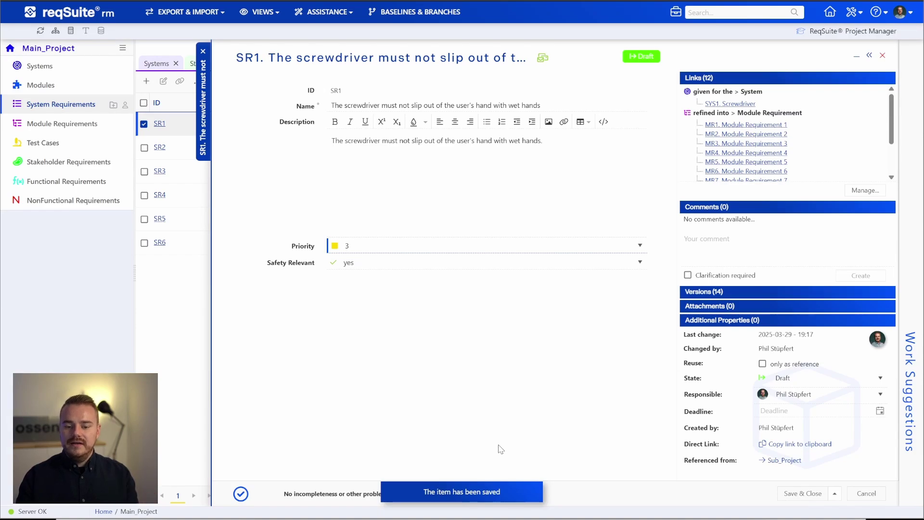
# Set SR1's Priority to 2 and Safety Relevant to no, and save the requirement.
pyautogui.click(405, 249)
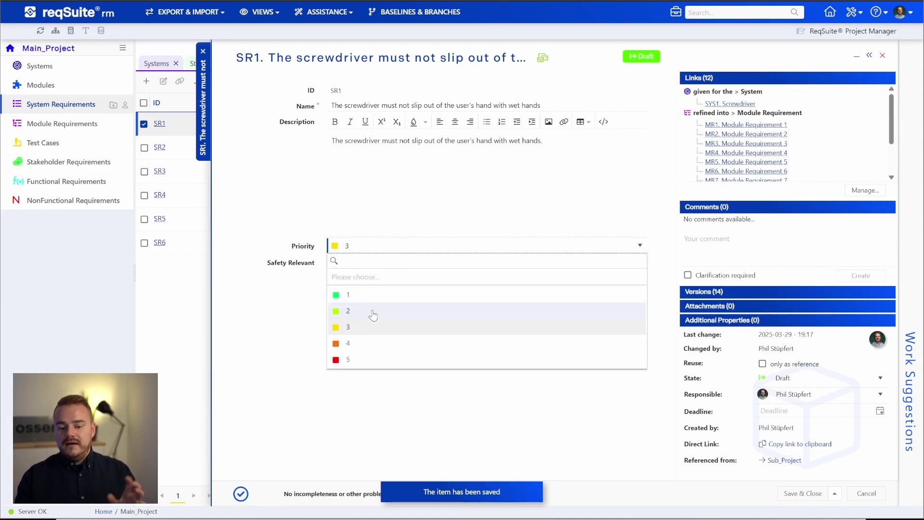
pyautogui.click(373, 316)
pyautogui.click(367, 267)
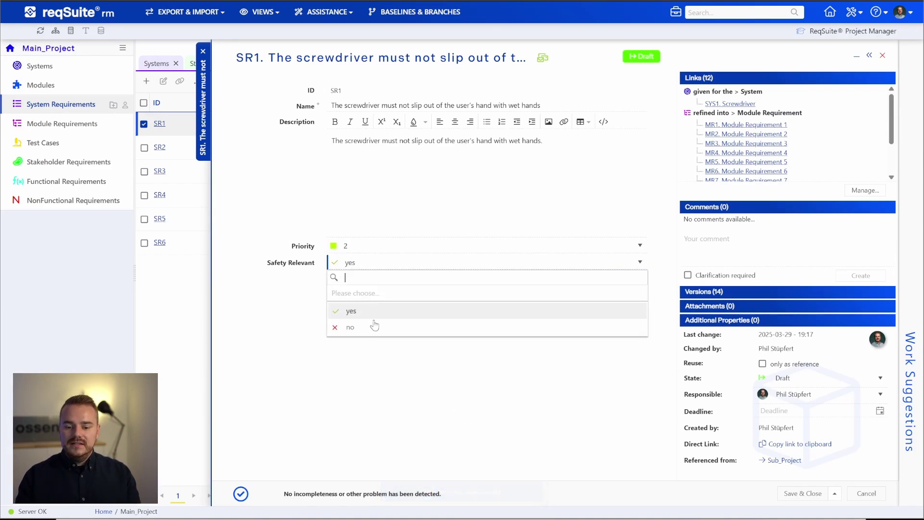
pyautogui.click(374, 323)
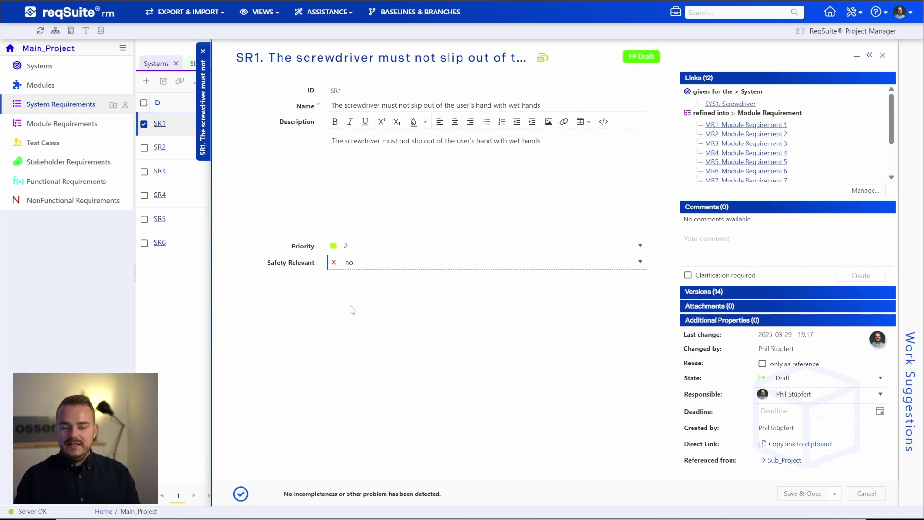
pyautogui.click(323, 324)
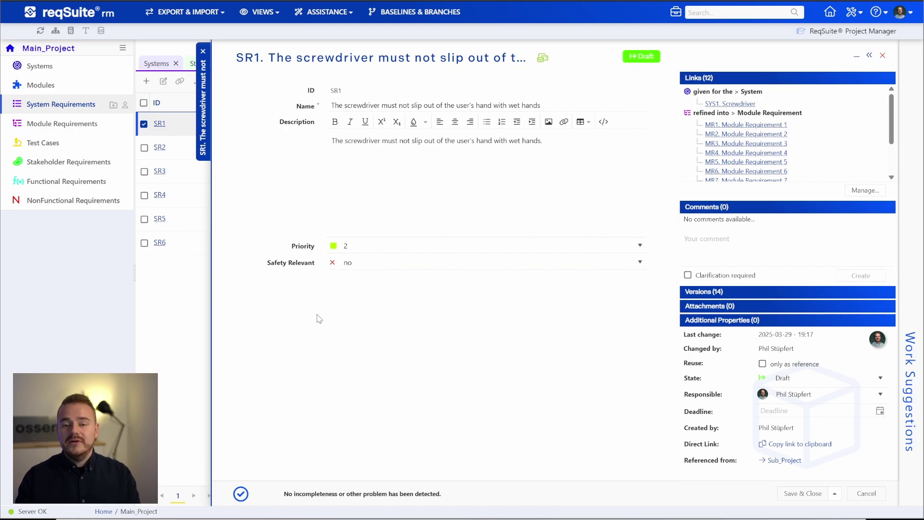
pyautogui.hotkey('ctrl', 's')
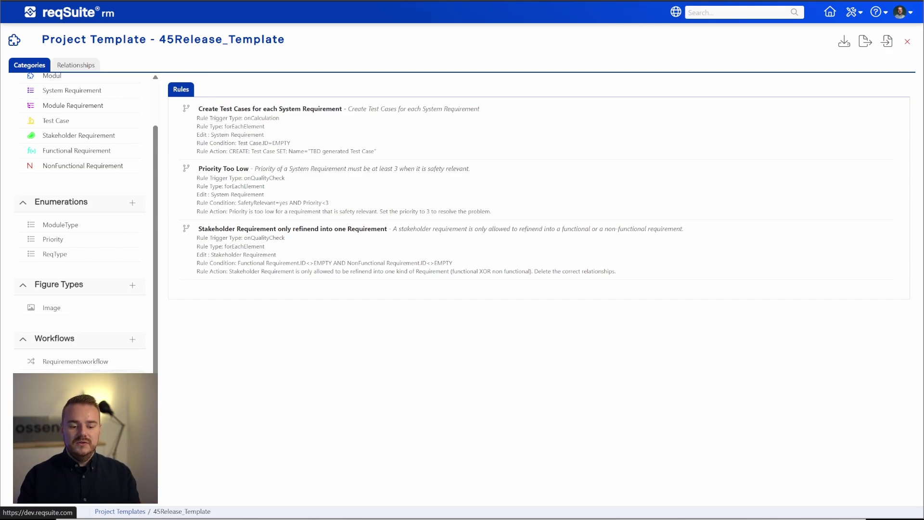
# Open the Priority Too Low rule in the 45Release_Template project template and examine its category, condition and action.
pyautogui.click(223, 169)
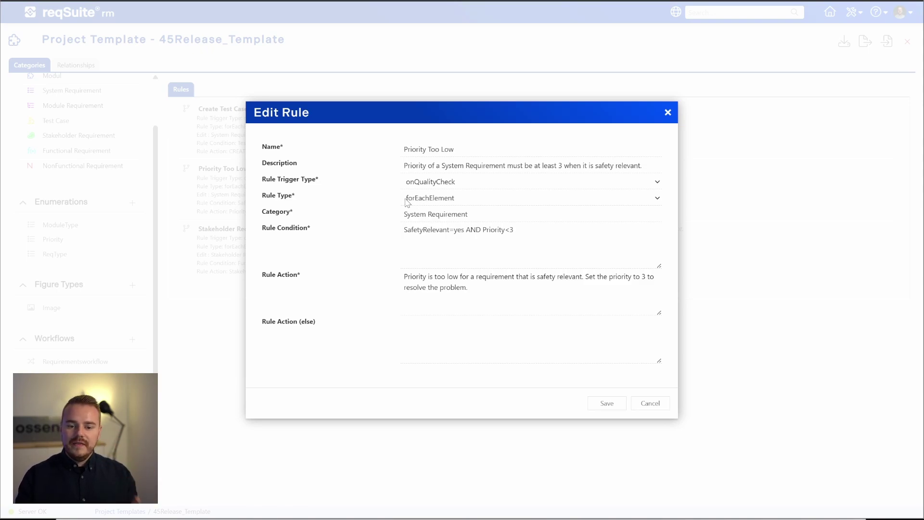
pyautogui.click(476, 214)
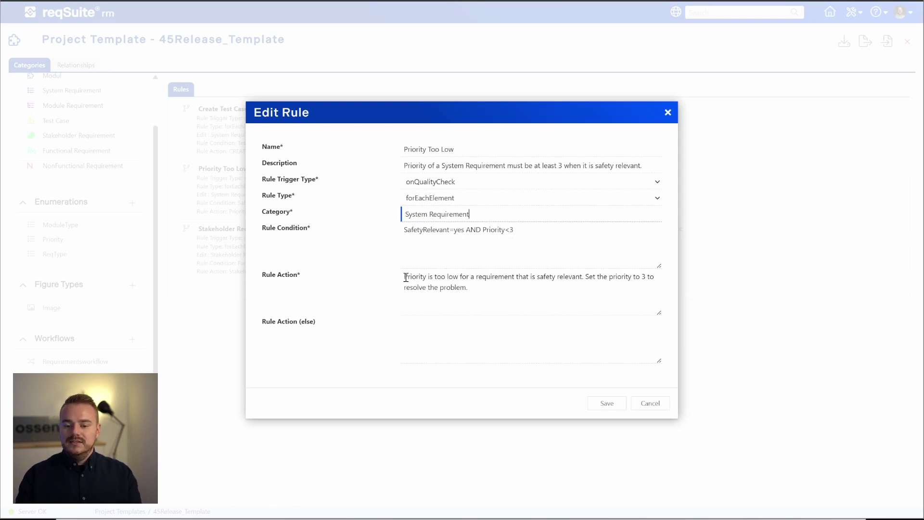
pyautogui.click(470, 286)
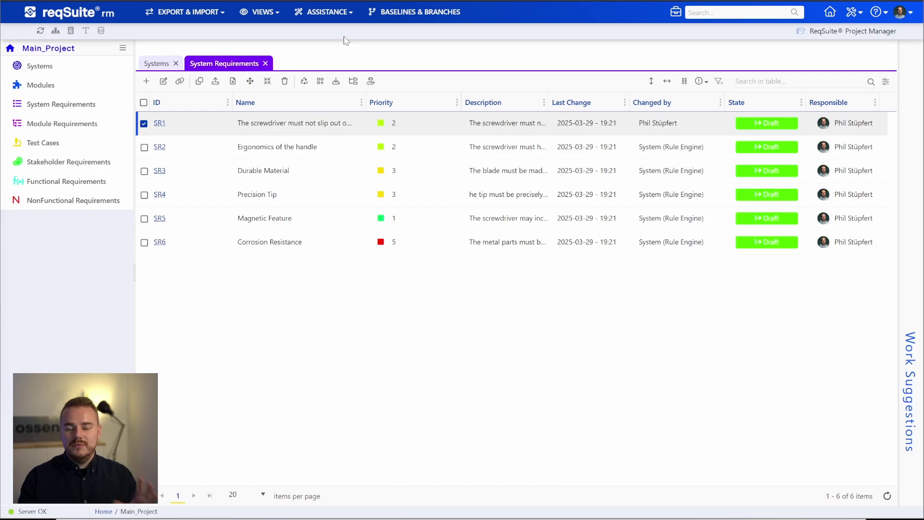
# Display the Configuration Model again to examine the relationship between Test Case and System Requirement, and close it.
pyautogui.click(324, 12)
pyautogui.moveTo(357, 161)
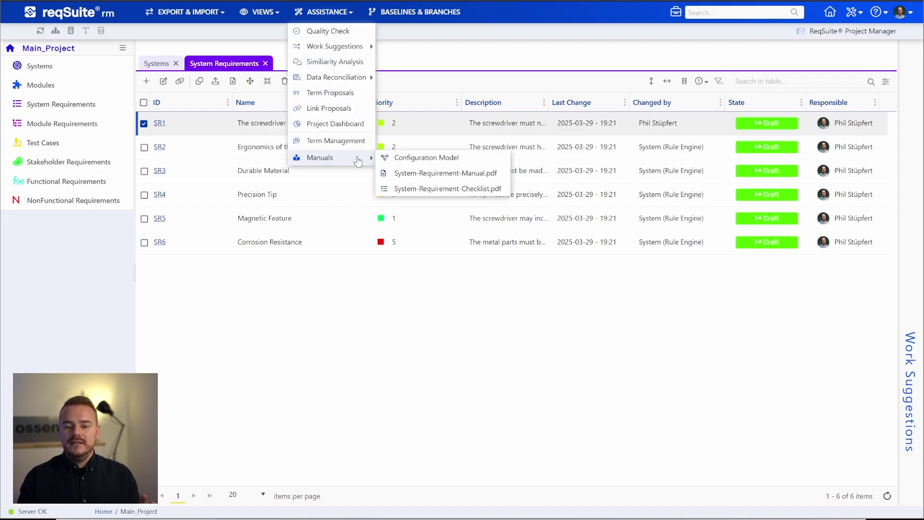
pyautogui.click(398, 162)
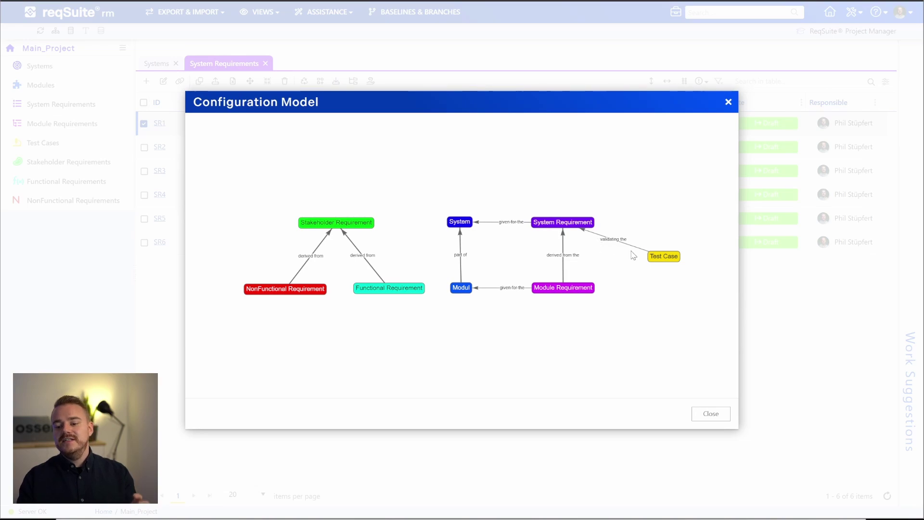
pyautogui.click(711, 413)
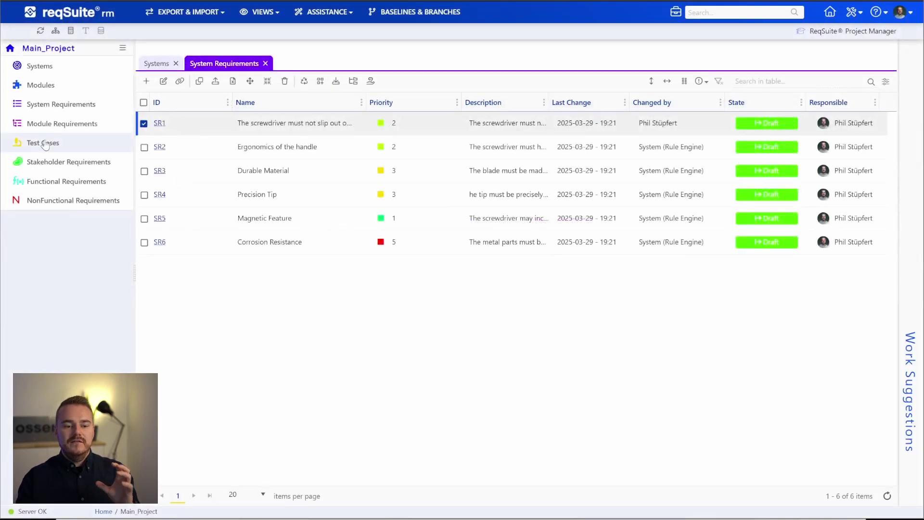
# Inspect SR1's links for linked test cases and close the requirement without changing them.
pyautogui.click(161, 127)
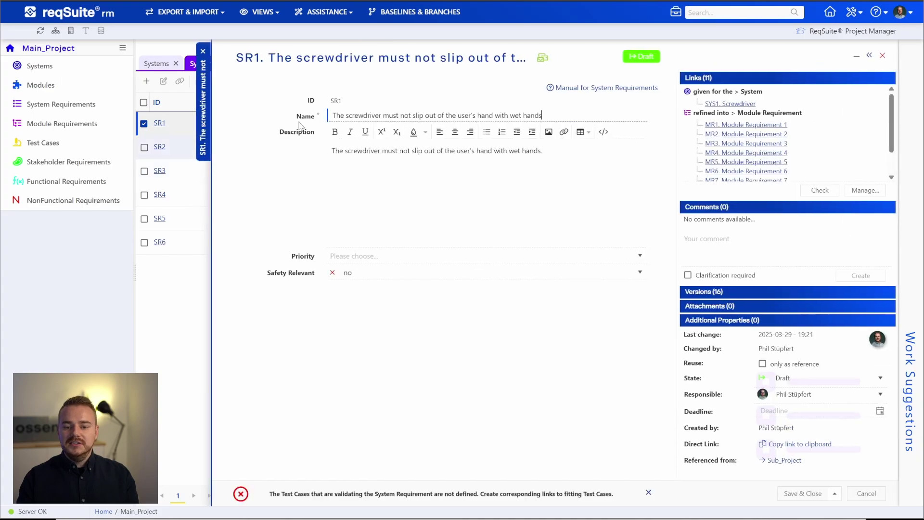
pyautogui.scroll(-2, 741, 139)
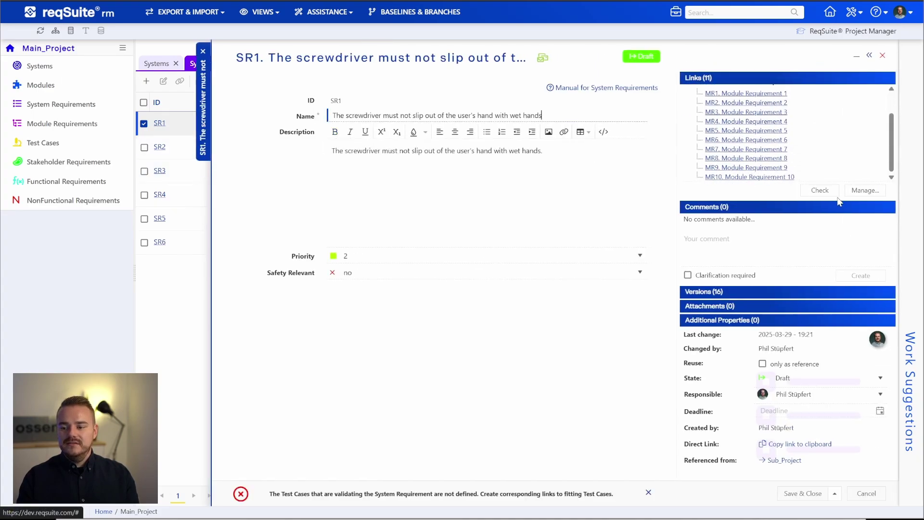
pyautogui.click(856, 191)
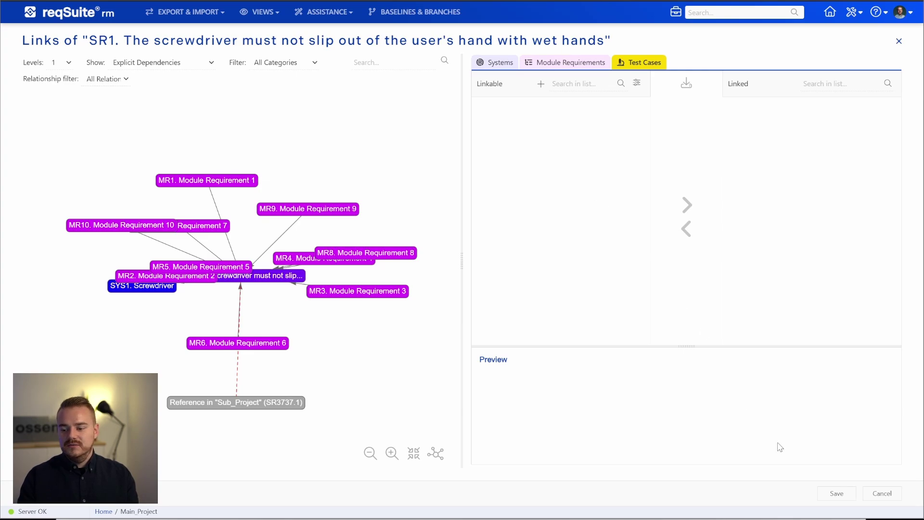
pyautogui.click(882, 493)
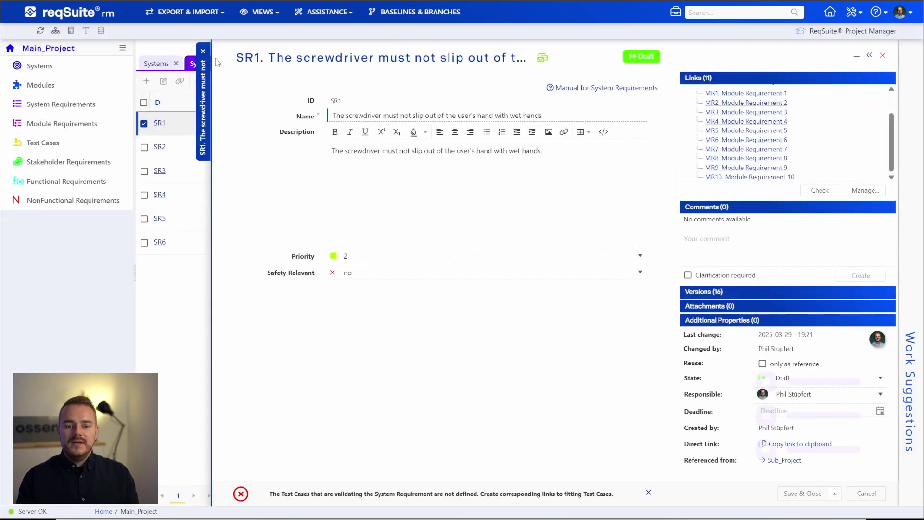
pyautogui.click(202, 51)
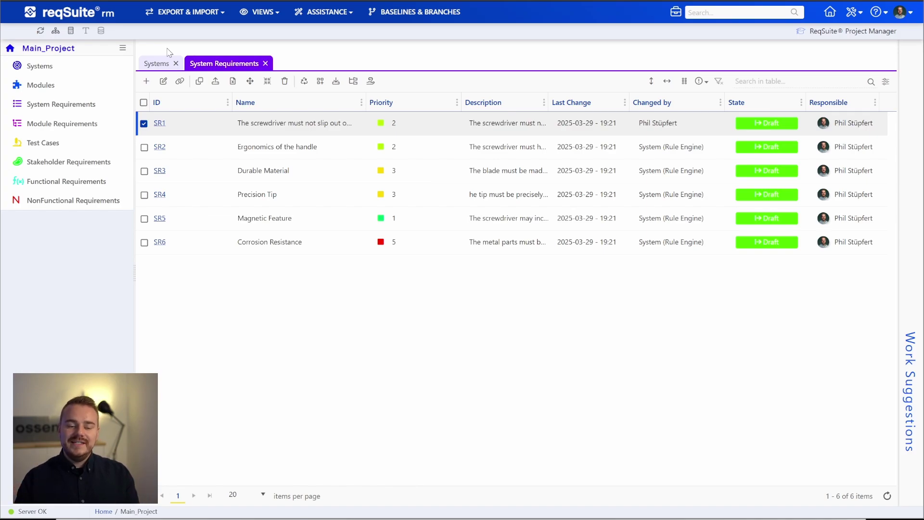
# Run the rule calculation for Main_Project and check SR1's links for a generated test case.
pyautogui.click(71, 32)
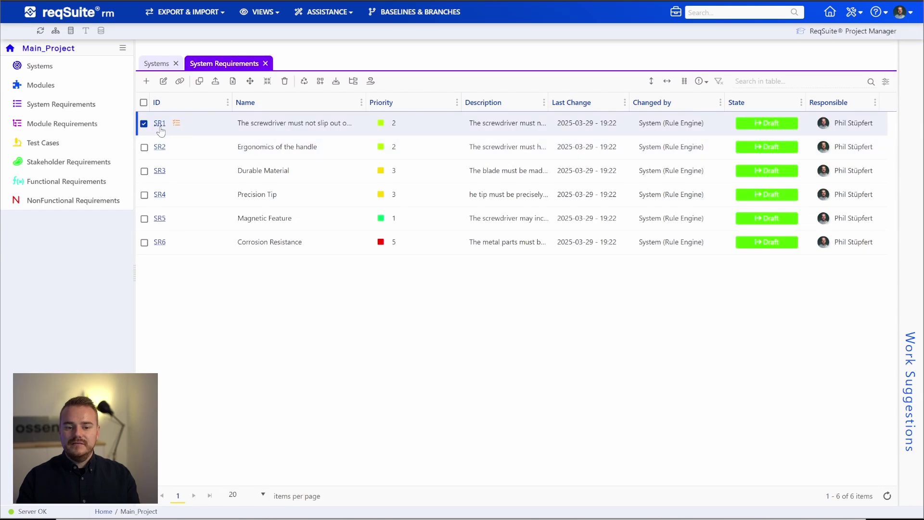
pyautogui.click(160, 123)
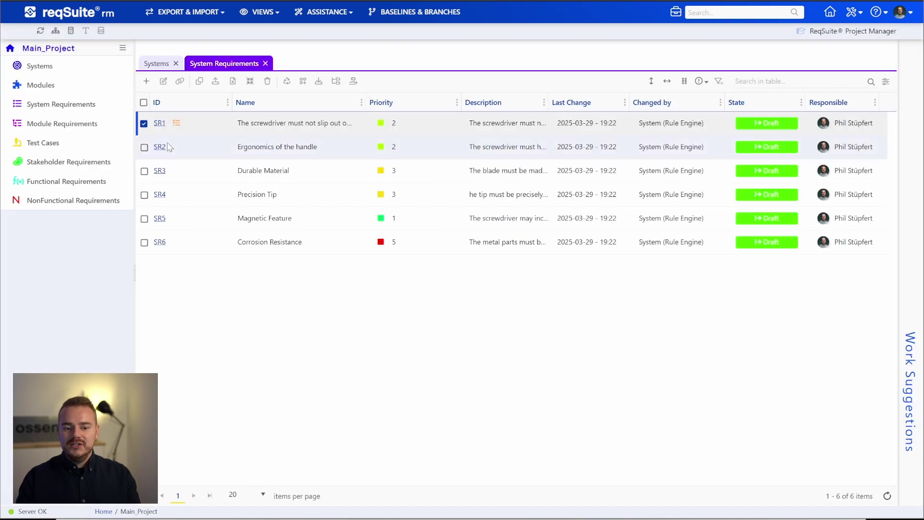
pyautogui.scroll(-2, 721, 159)
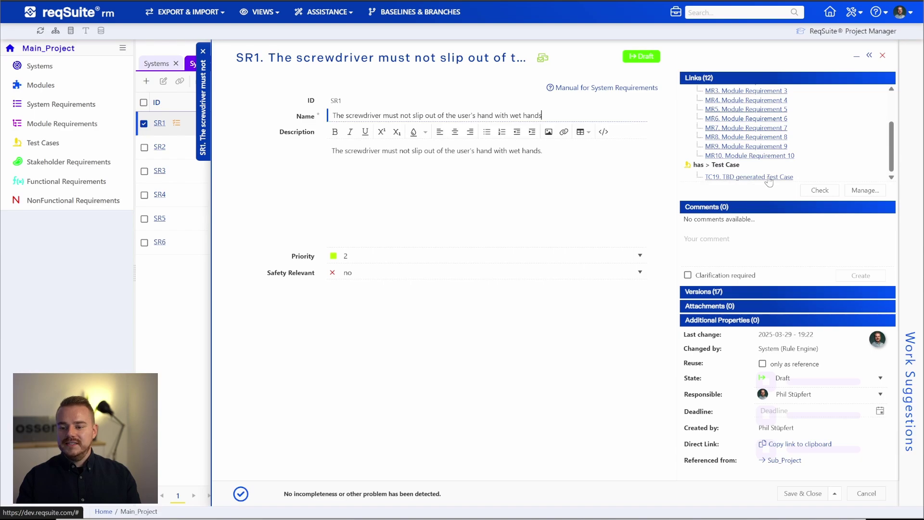
# Open the Test Cases list and close the SR1 requirement.
pyautogui.click(46, 143)
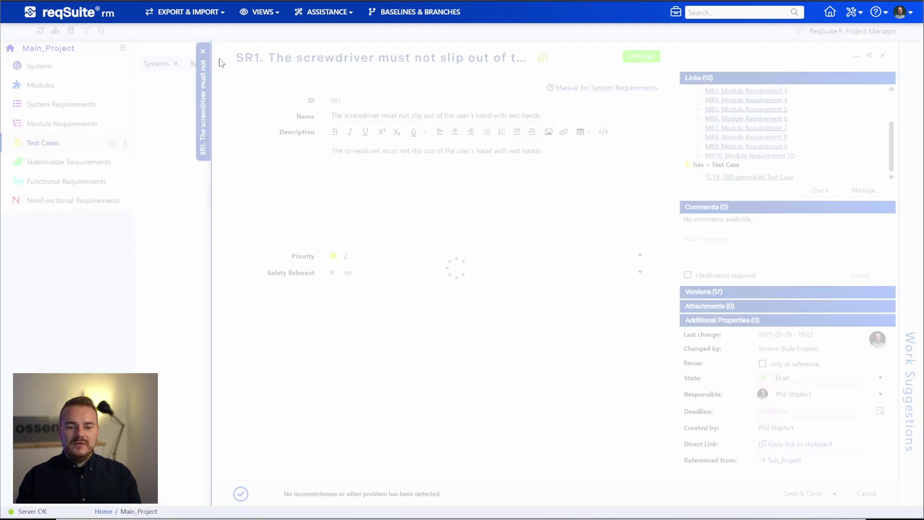
pyautogui.click(203, 52)
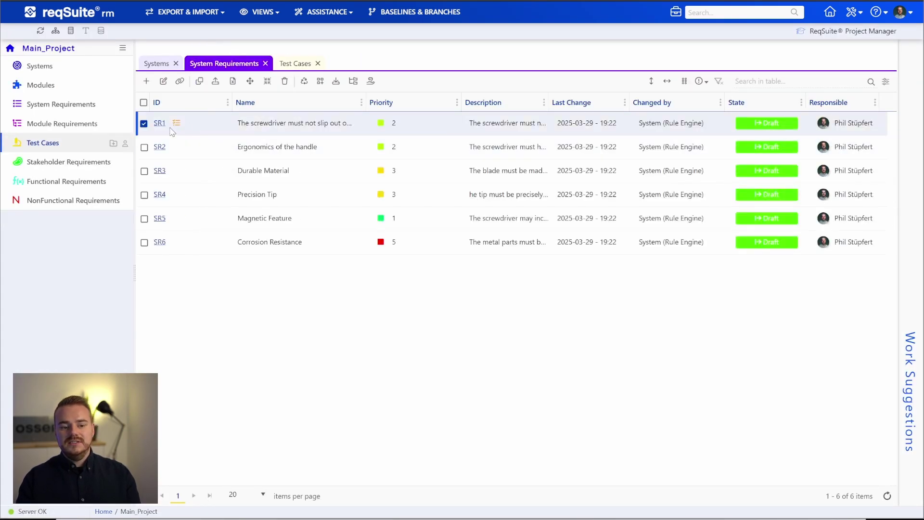
# Open generated test case TC20 from the Test Cases list and view the trigger types available for the test case creation rule.
pyautogui.click(45, 143)
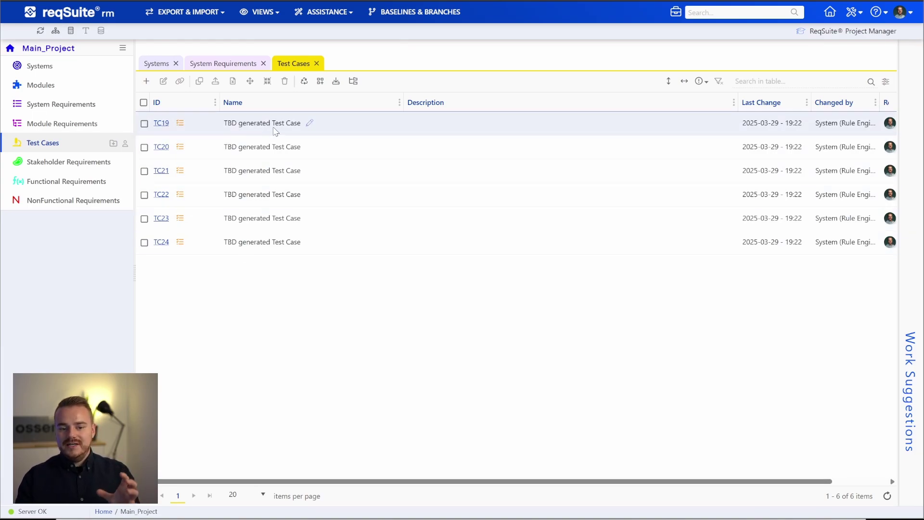
pyautogui.click(162, 147)
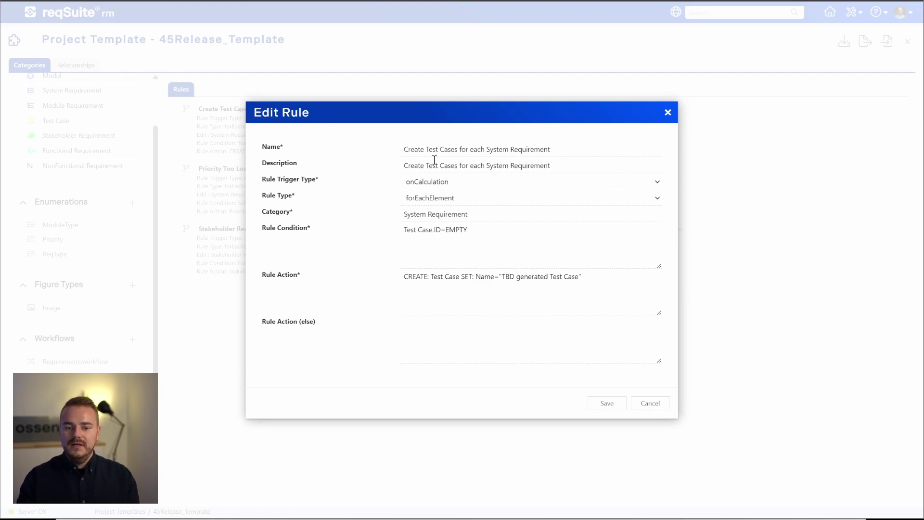
pyautogui.click(458, 186)
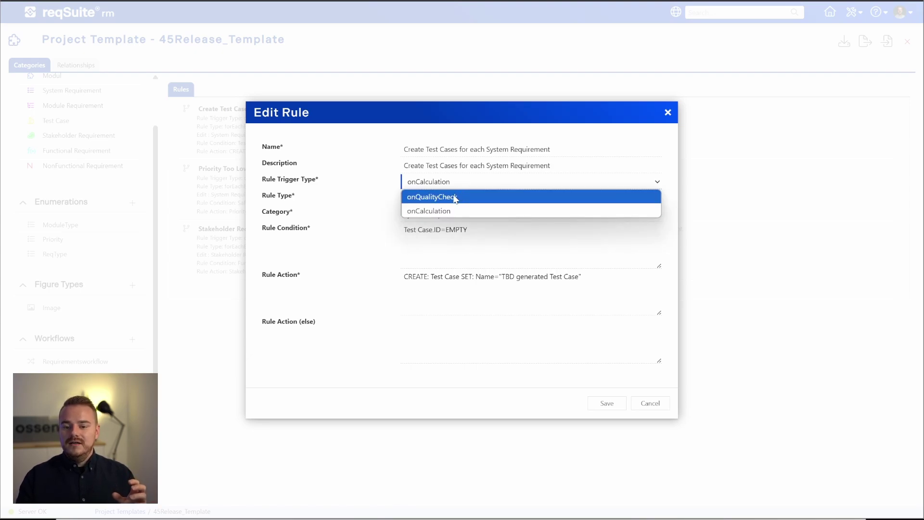
pyautogui.click(367, 201)
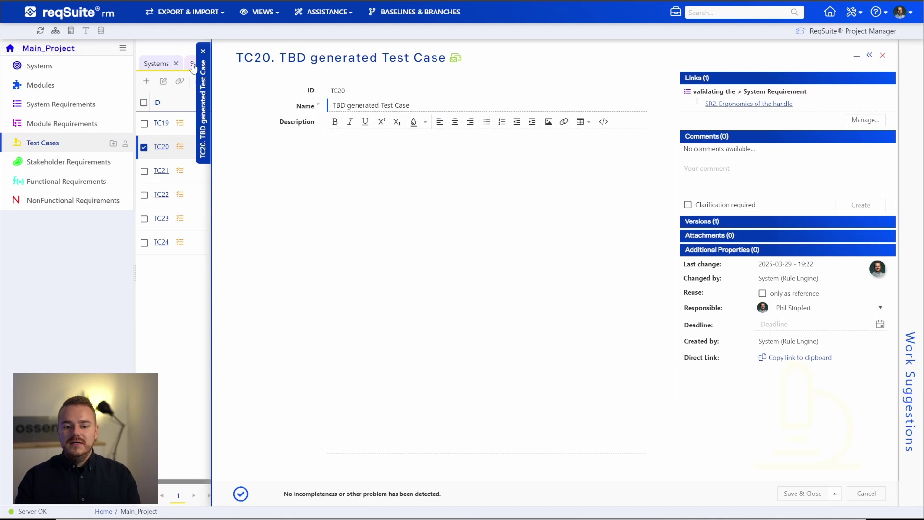
# Close TC20 and compare the System Requirements list with the generated Test Cases list.
pyautogui.click(202, 51)
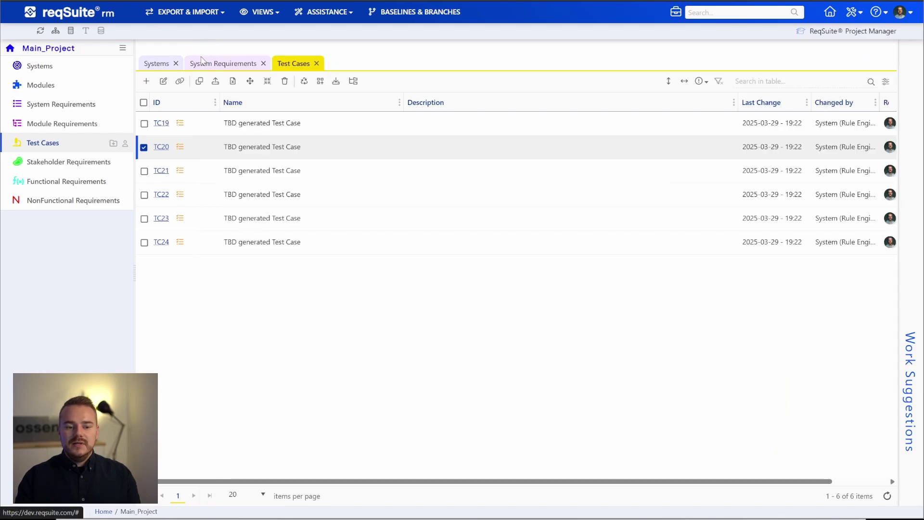
pyautogui.click(82, 108)
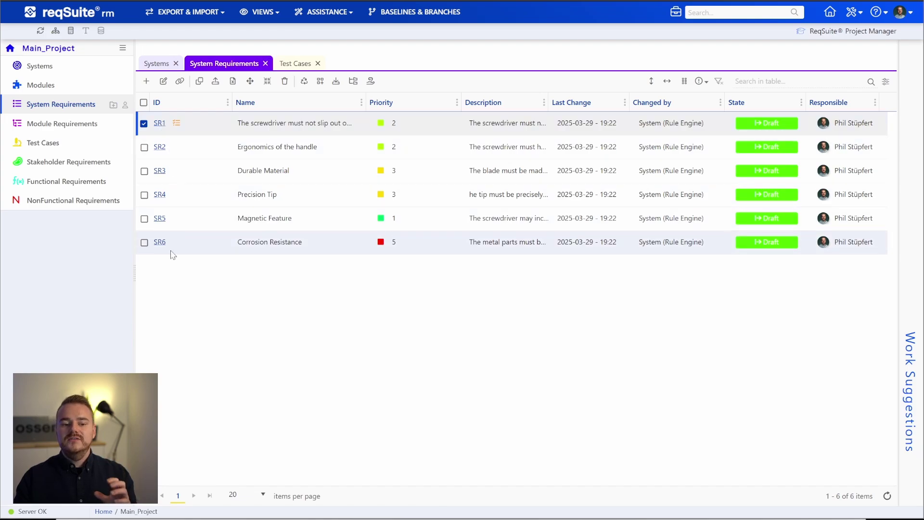
pyautogui.click(52, 145)
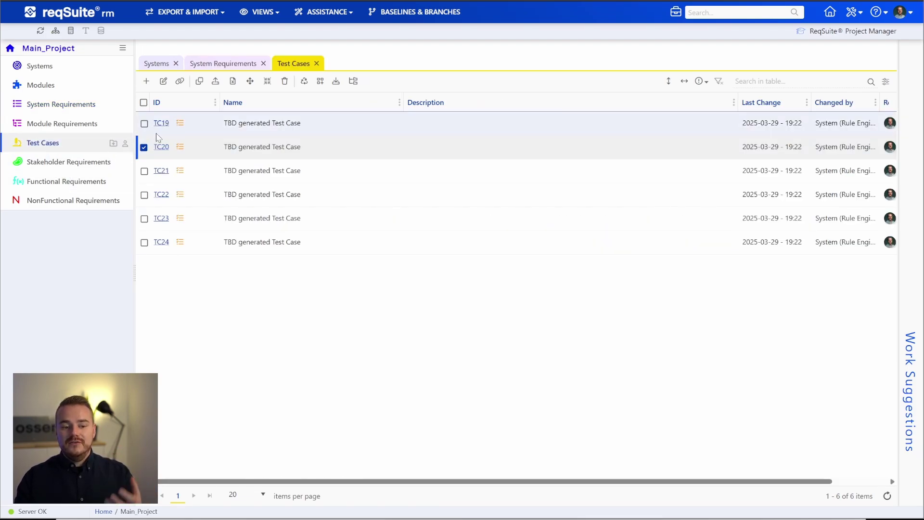
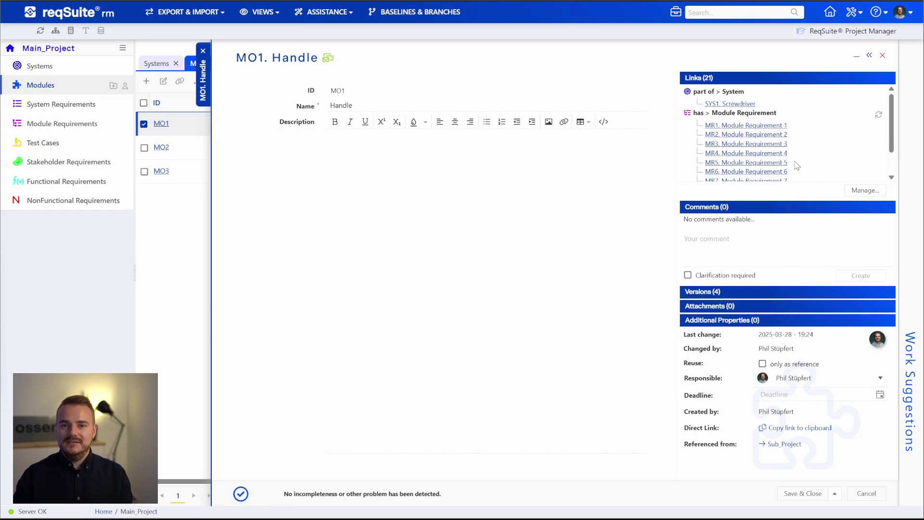
# View MO1 Handle's link graph filtered by Strong Relationships, reposition its node, and switch the filter to Weak Relationships.
pyautogui.click(857, 192)
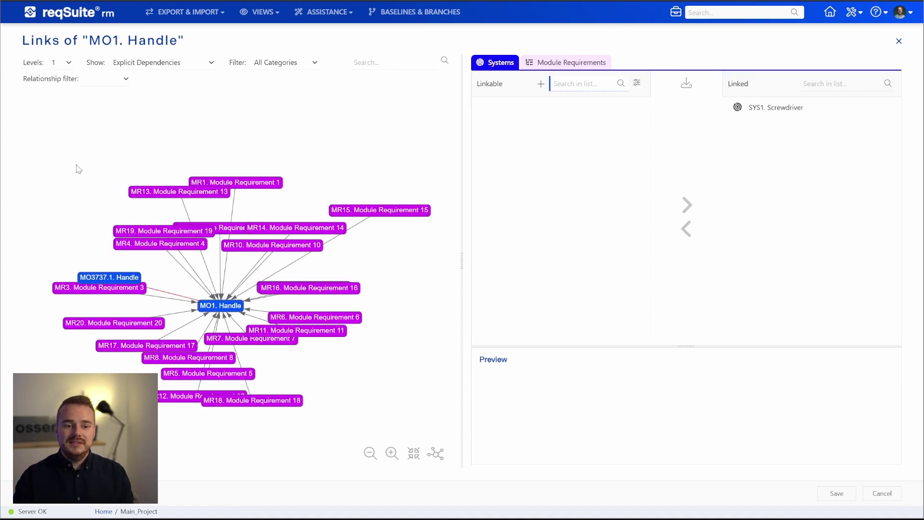
pyautogui.click(118, 82)
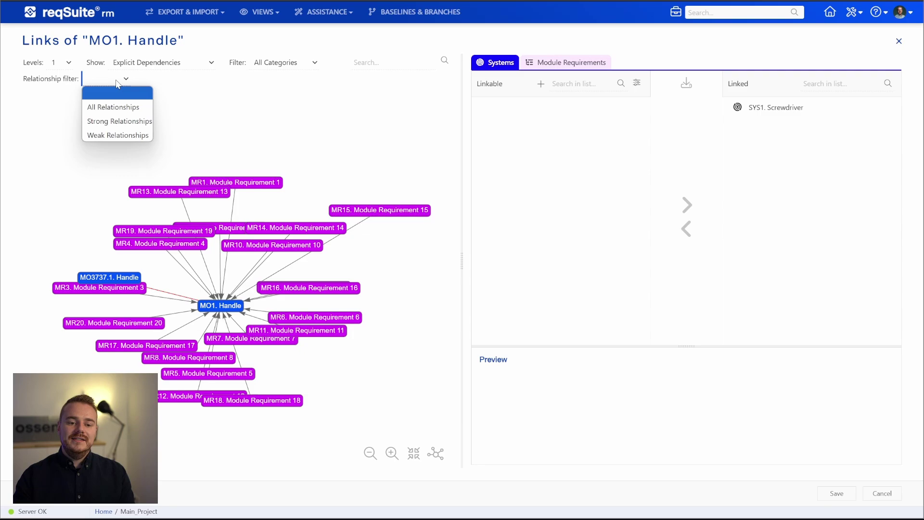
pyautogui.click(126, 125)
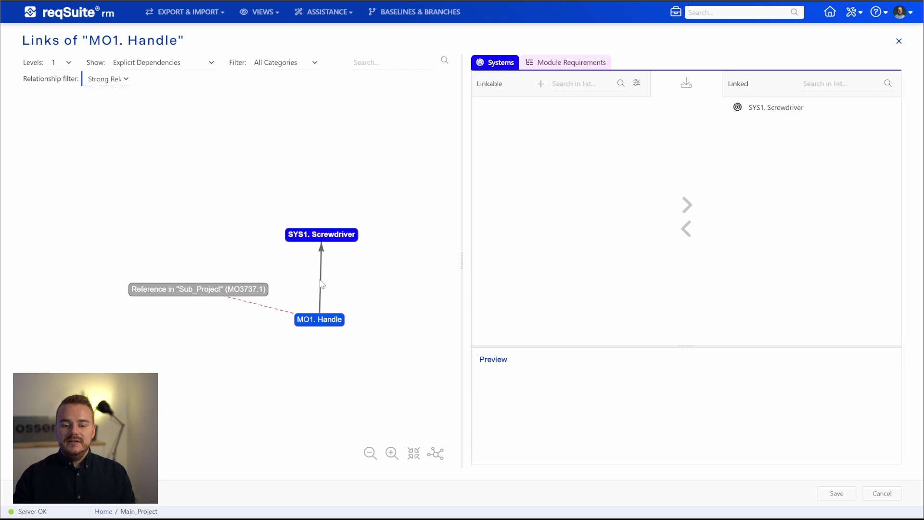
pyautogui.moveTo(323, 322); pyautogui.dragTo(328, 308)
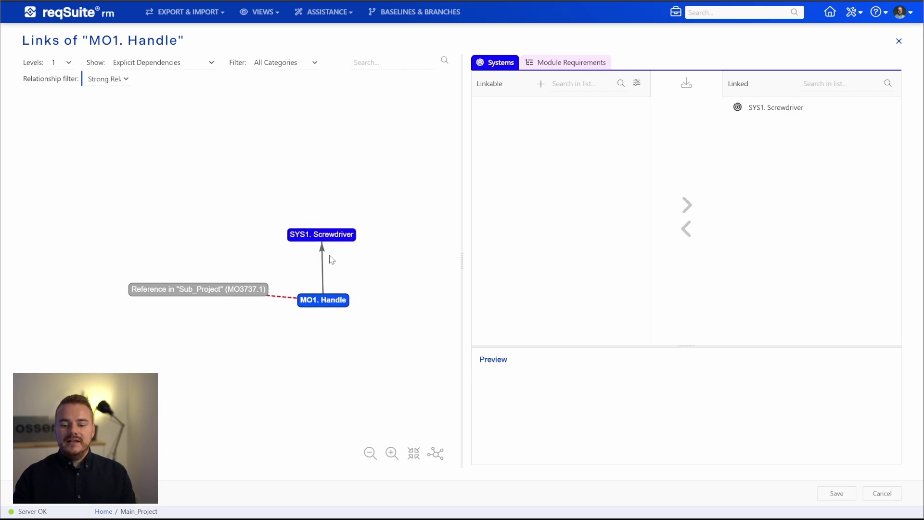
pyautogui.click(120, 87)
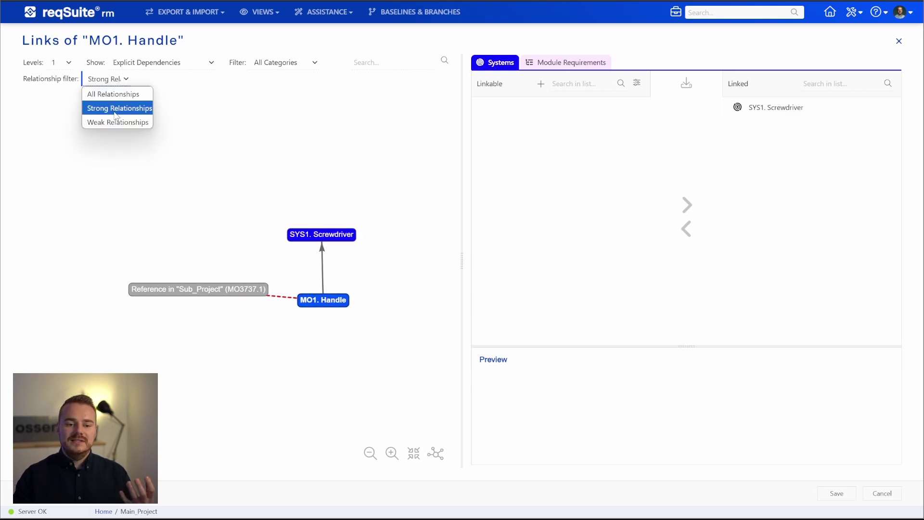
pyautogui.click(123, 120)
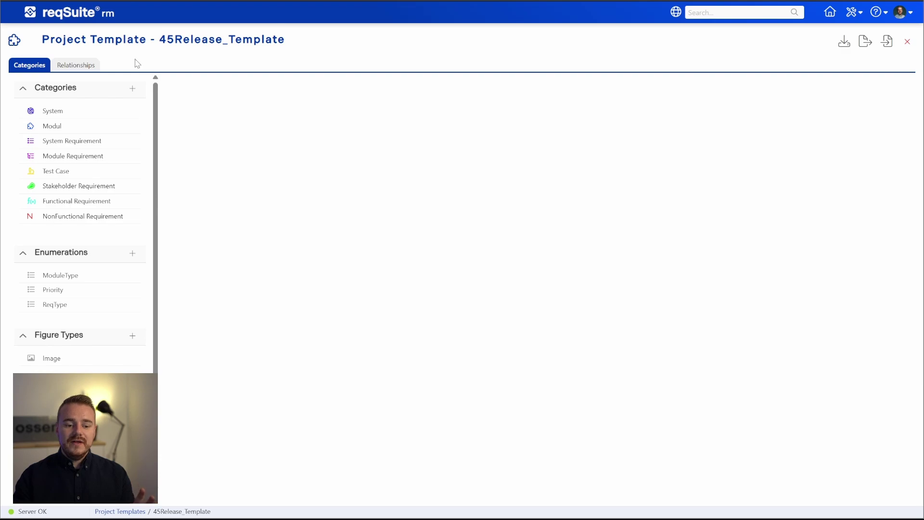
# Inspect the strong-relationship setting of the template's Modul "part of" System relationship, cancel without changes, and display the relationship model.
pyautogui.scroll(-2, 78, 270)
pyautogui.scroll(2, 72, 185)
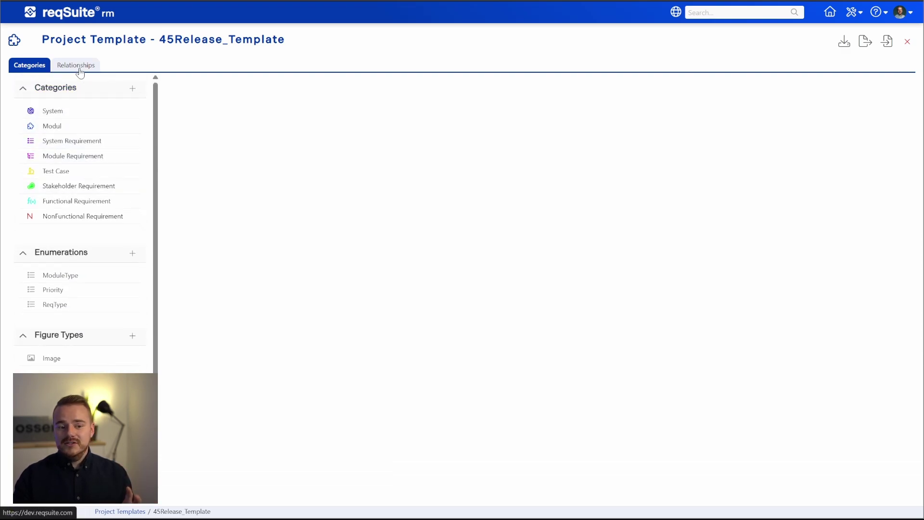
pyautogui.click(79, 73)
pyautogui.click(102, 137)
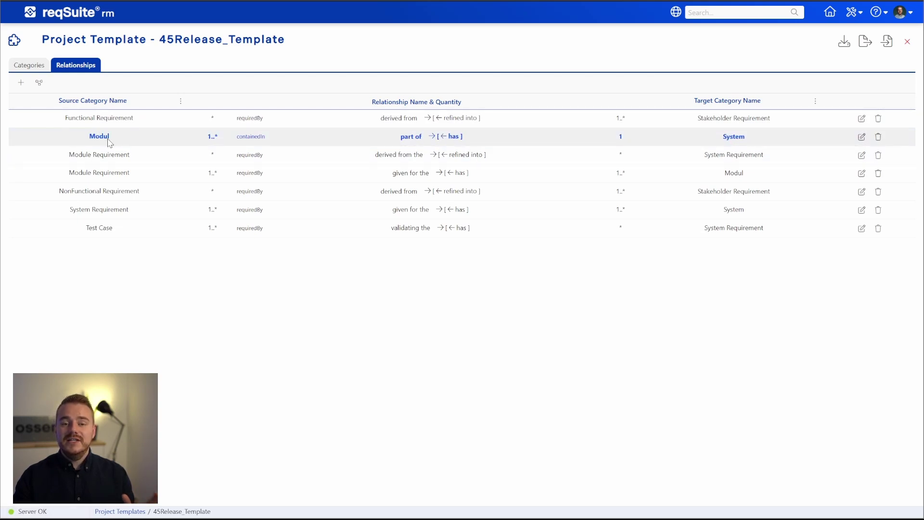
pyautogui.click(861, 137)
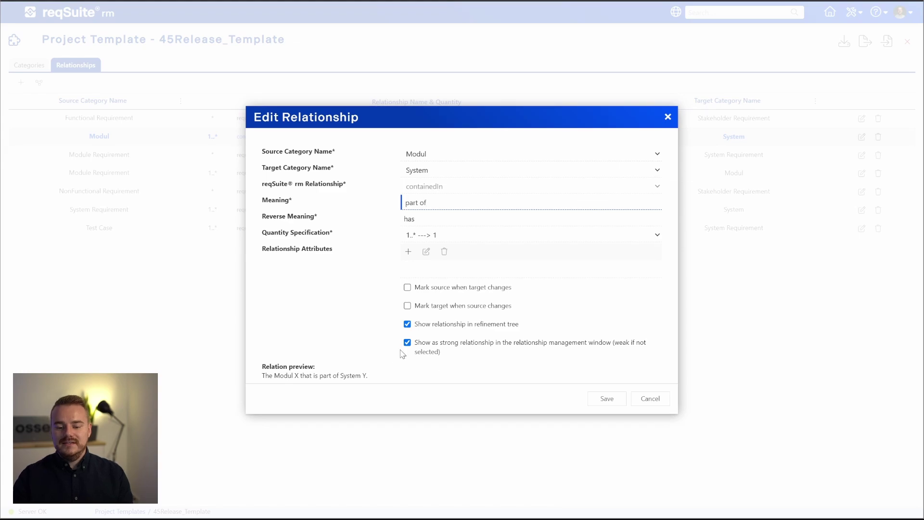
pyautogui.click(650, 399)
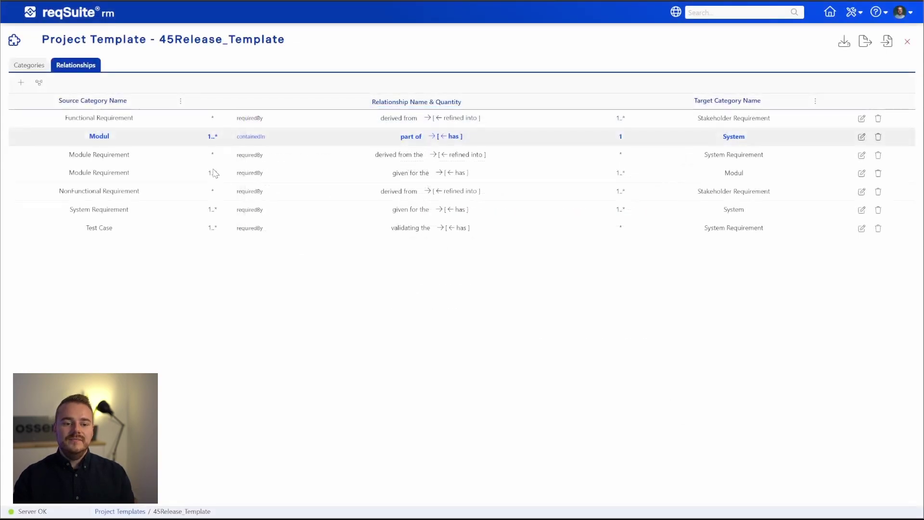
pyautogui.click(39, 82)
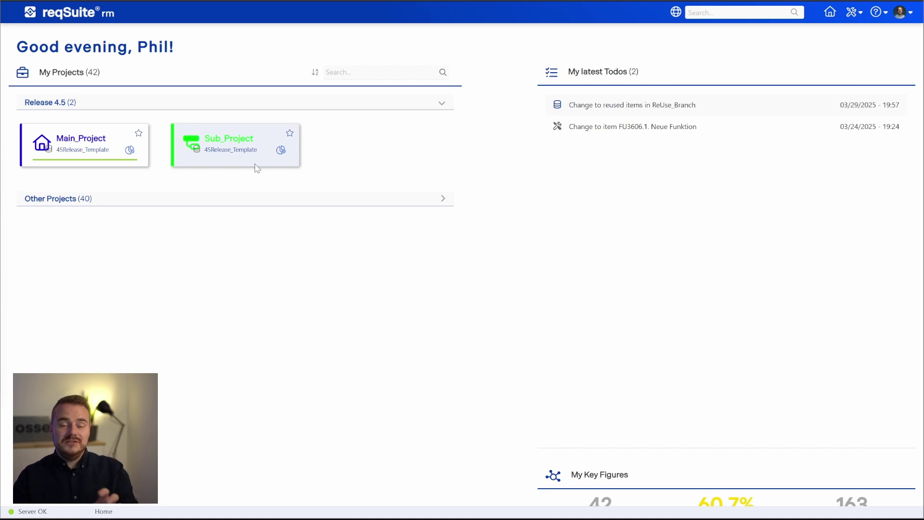
# Create a module named "Clip" with the description "Clip Description" in Sub_Project and save it.
pyautogui.click(231, 158)
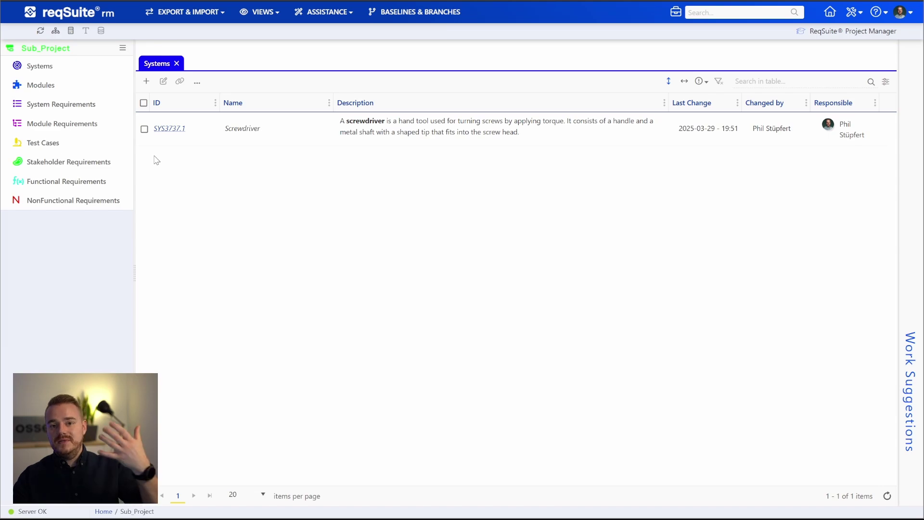
pyautogui.click(51, 86)
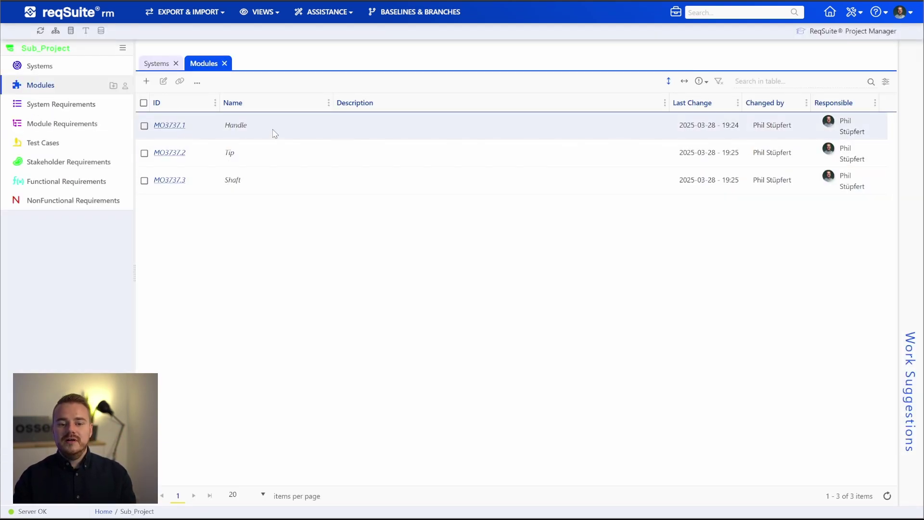
pyautogui.click(146, 82)
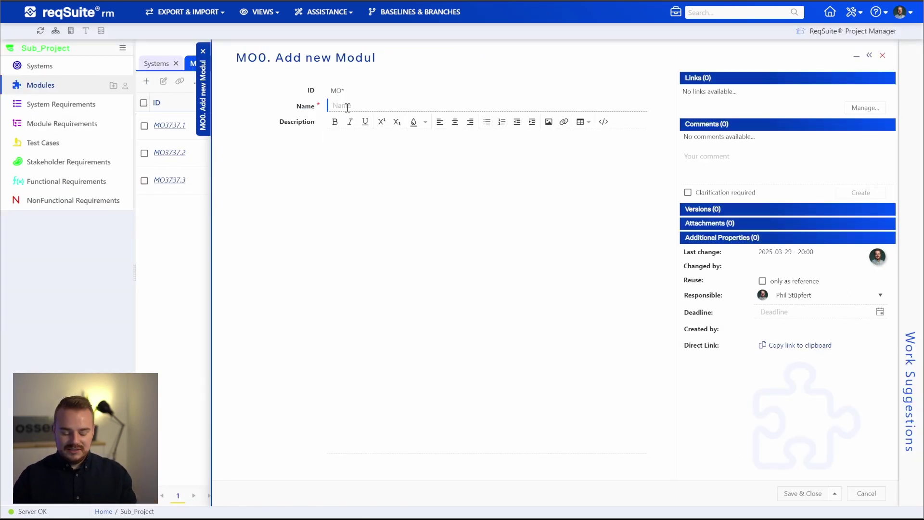
pyautogui.write('Clip')
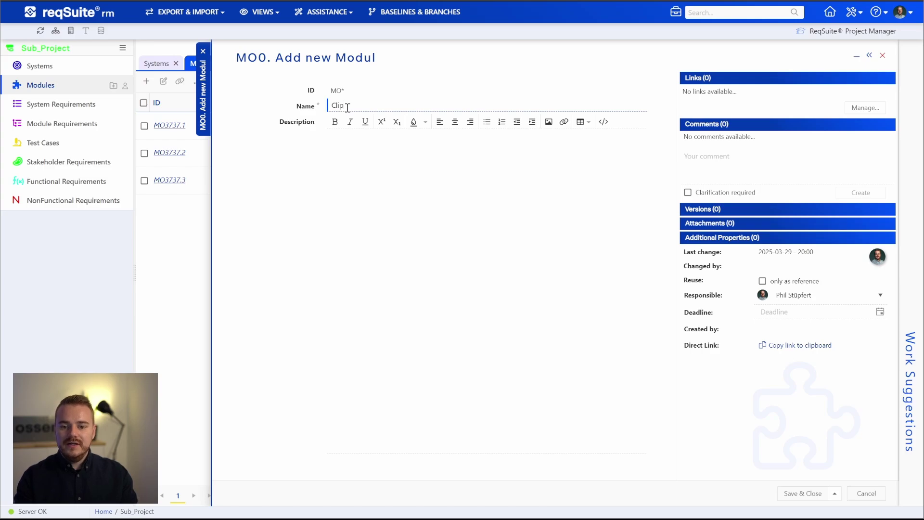
pyautogui.click(460, 172)
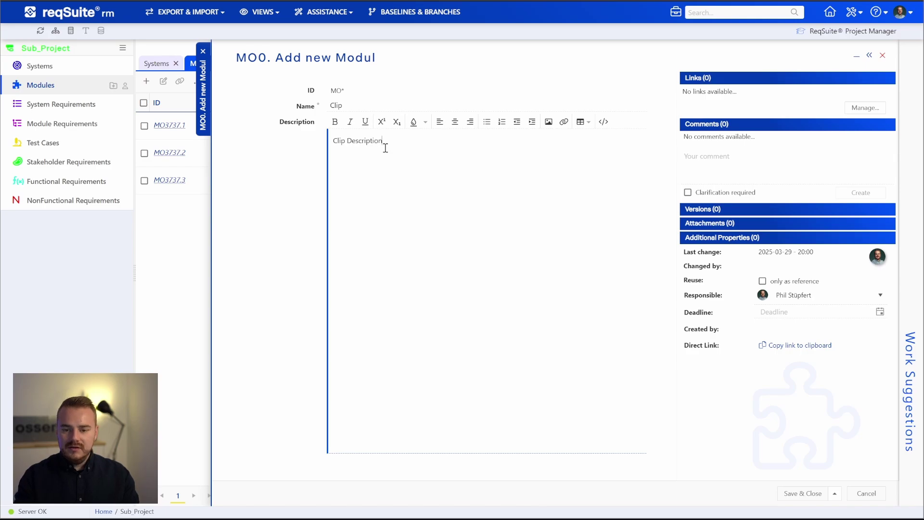
pyautogui.click(789, 493)
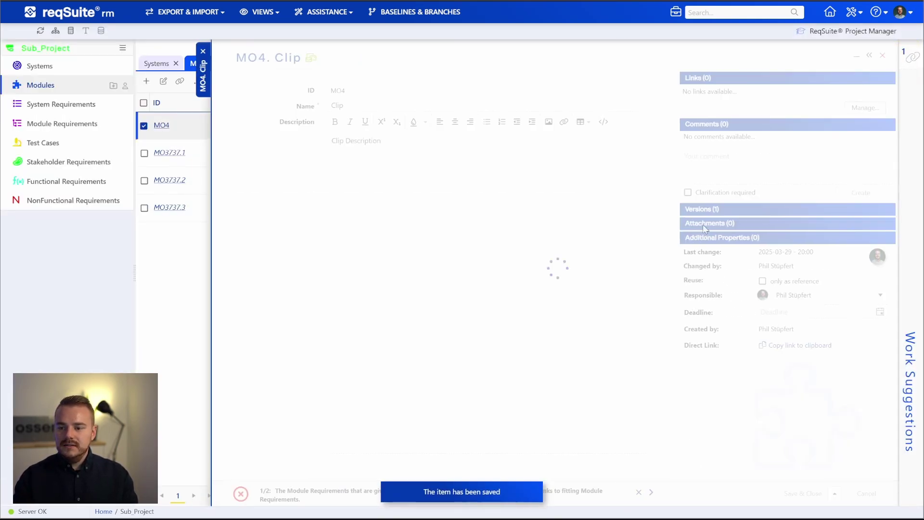
# Link the Clip module to SYS3737.1 Screwdriver and a new Module Requirement named "Made out of steel", and save the module.
pyautogui.click(866, 108)
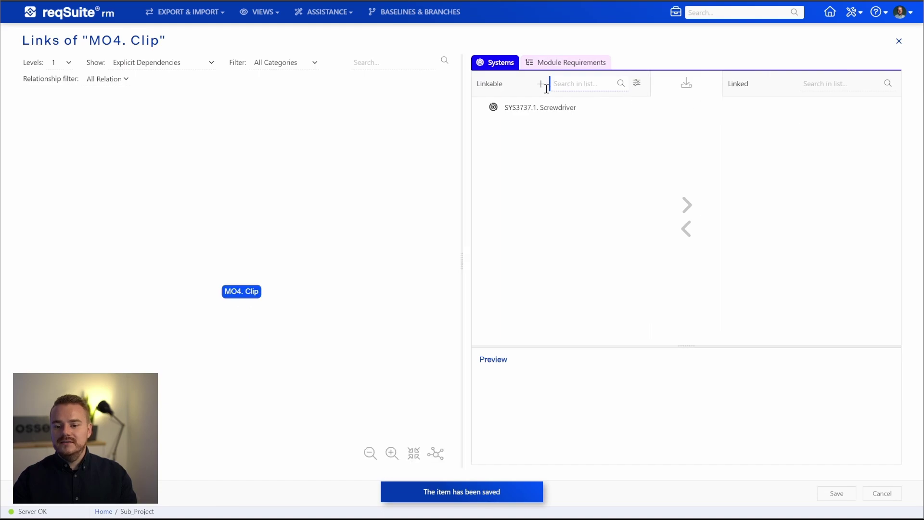
pyautogui.moveTo(548, 108); pyautogui.dragTo(802, 124)
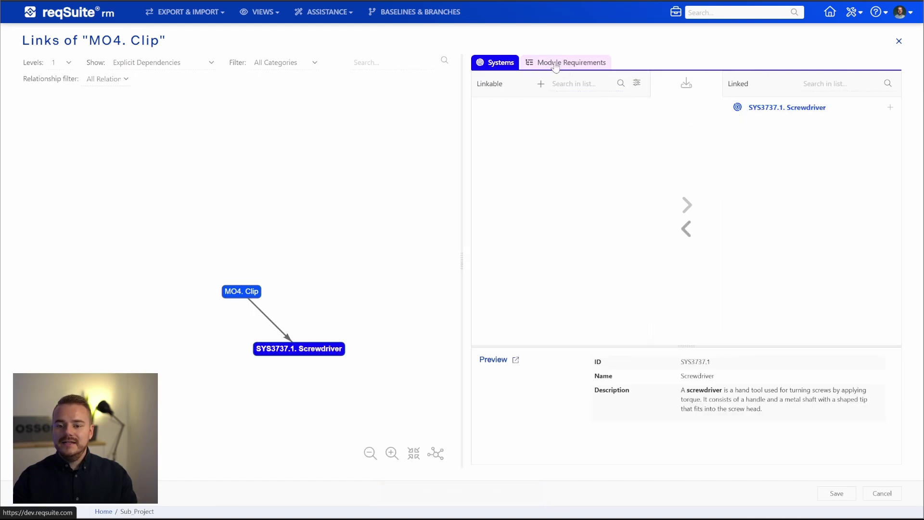
pyautogui.click(533, 64)
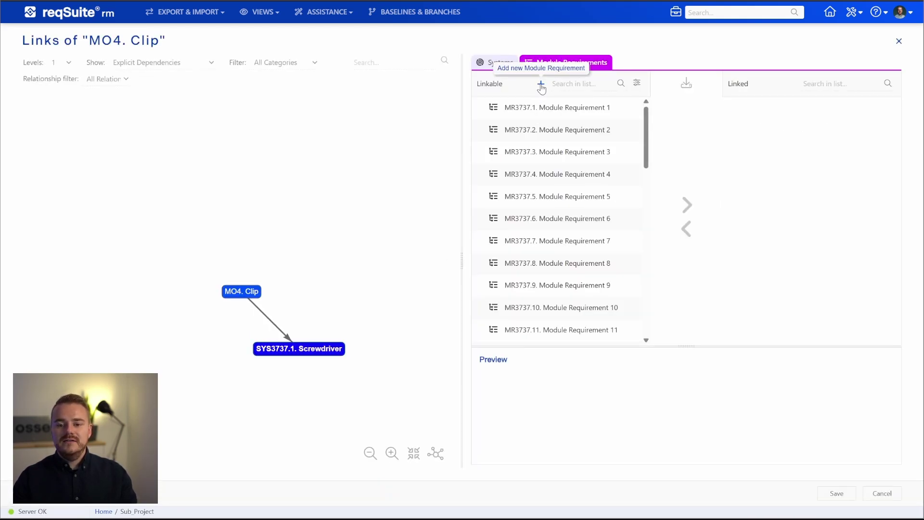
pyautogui.click(540, 85)
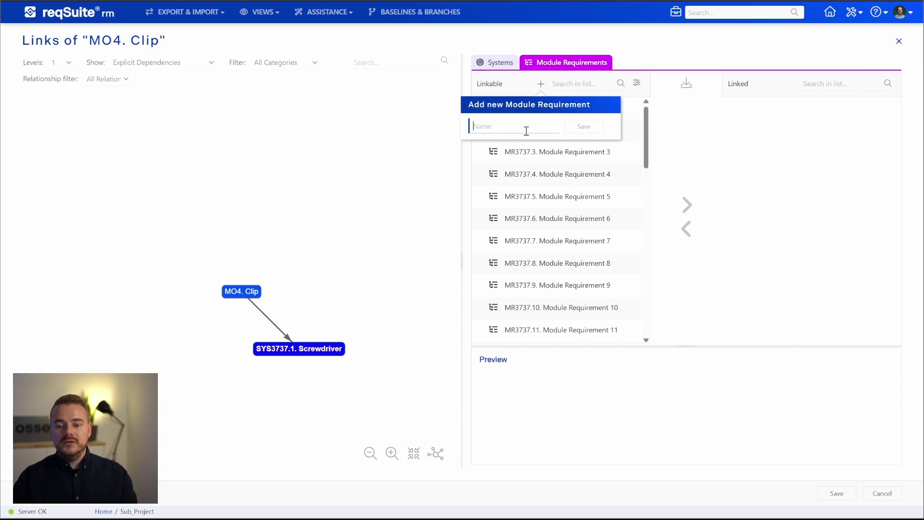
pyautogui.write('Made out of steel')
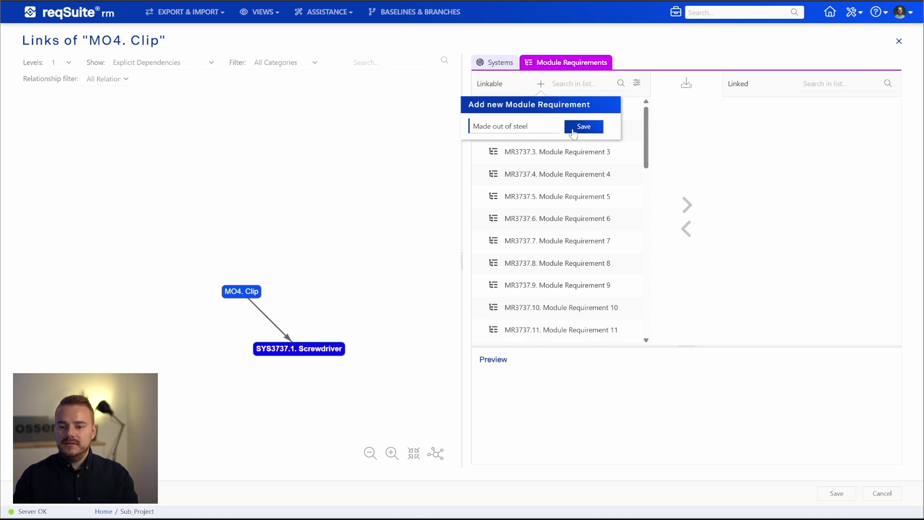
pyautogui.click(582, 127)
pyautogui.moveTo(553, 180); pyautogui.dragTo(807, 179)
pyautogui.click(836, 493)
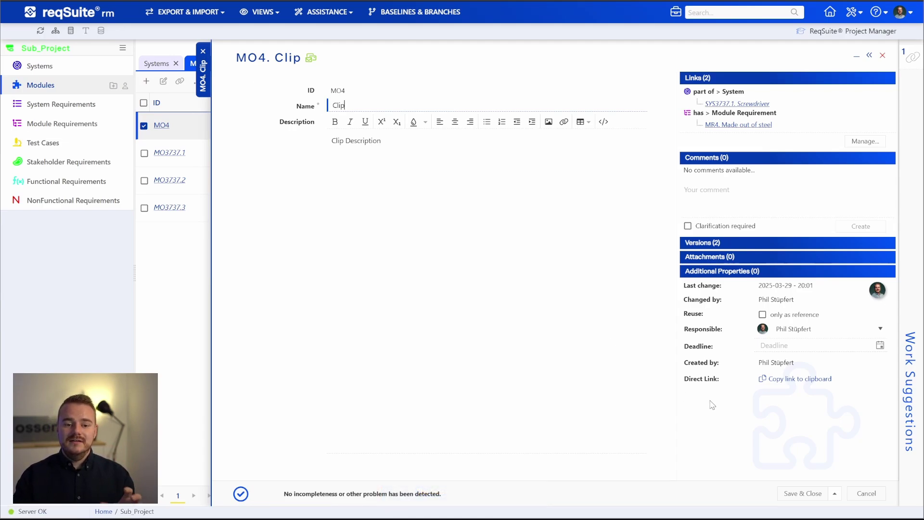
pyautogui.click(800, 494)
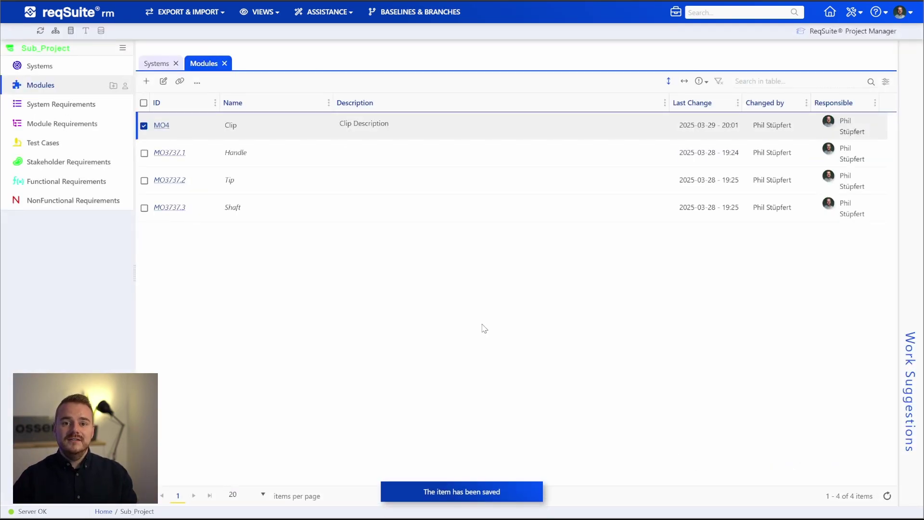
# Export the Clip module as a copy into the existing Main_Project, including related items and referencing the exported item back.
pyautogui.click(197, 82)
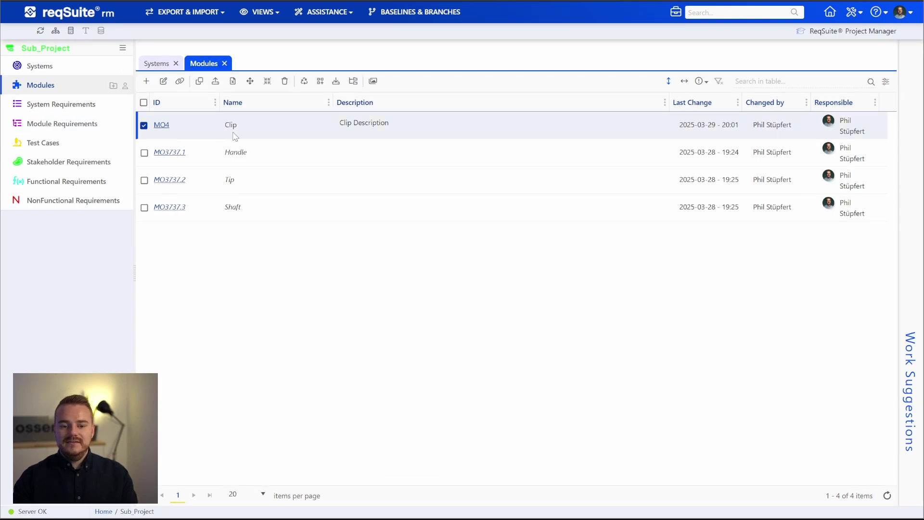
pyautogui.click(216, 82)
pyautogui.click(358, 222)
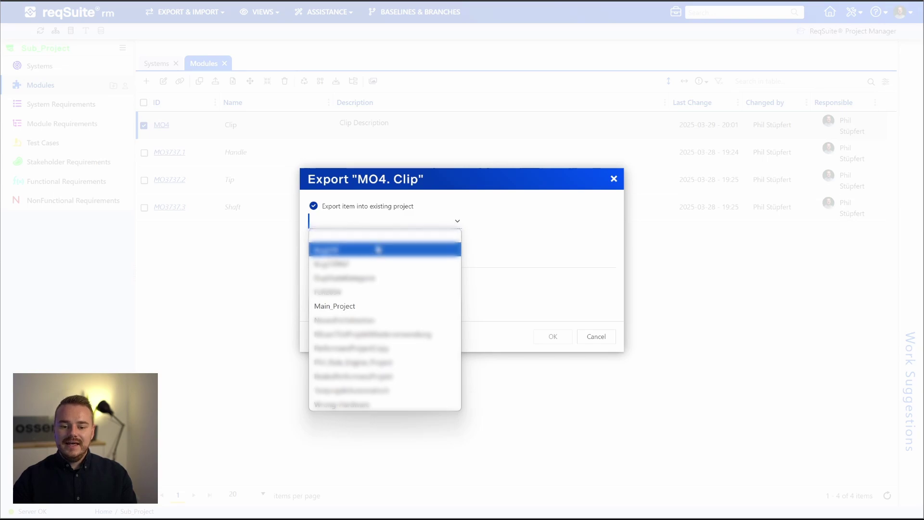
pyautogui.click(384, 306)
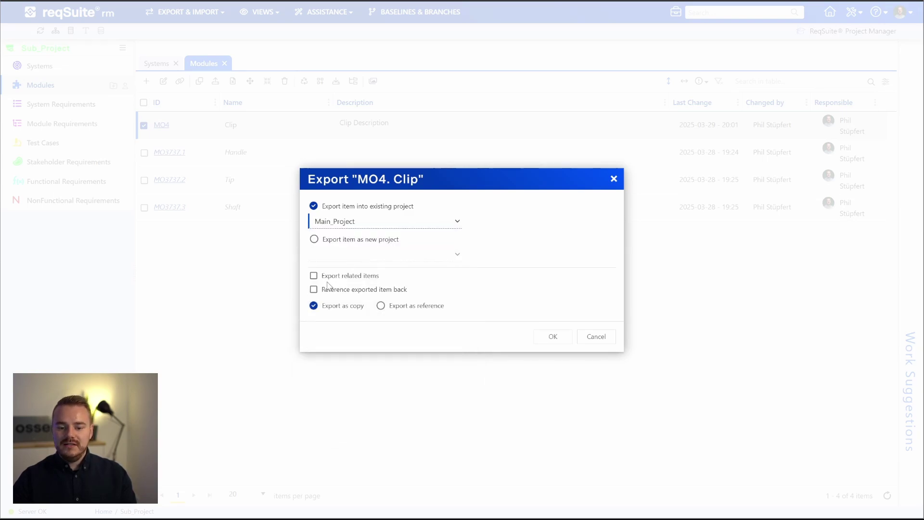
pyautogui.click(313, 276)
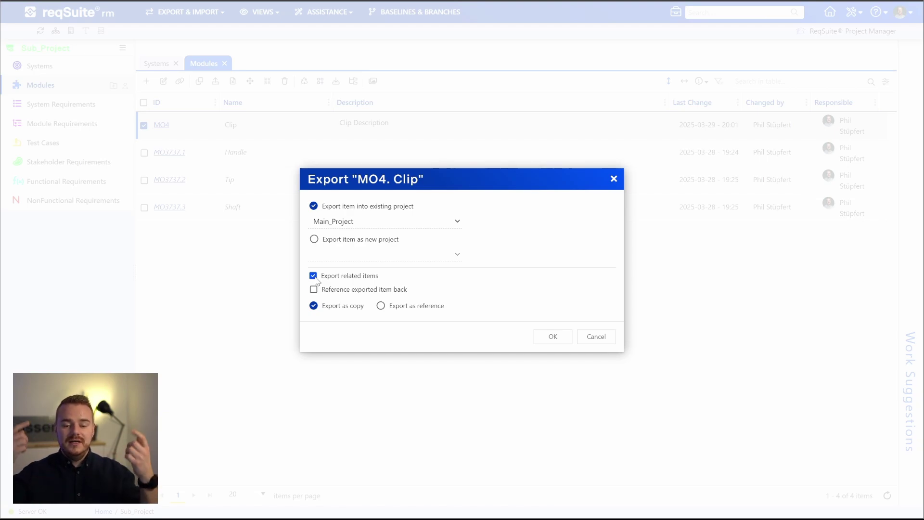
pyautogui.click(315, 290)
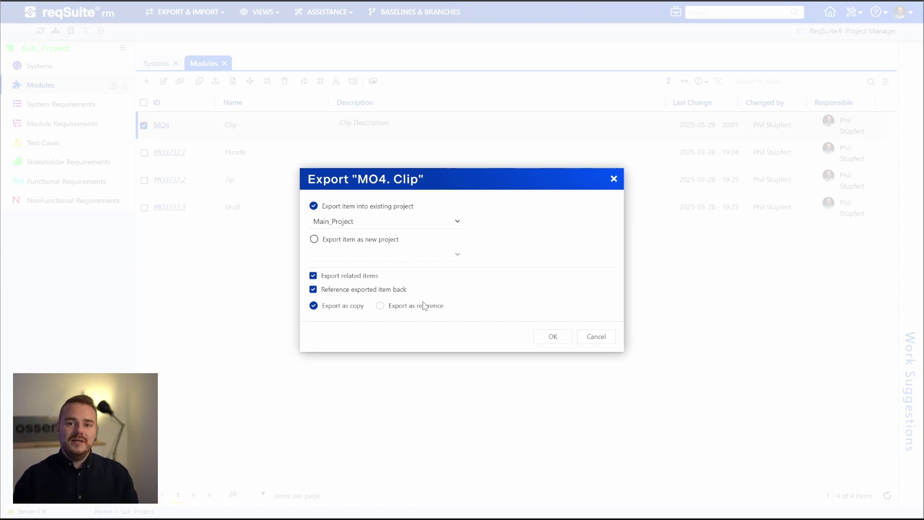
pyautogui.click(552, 336)
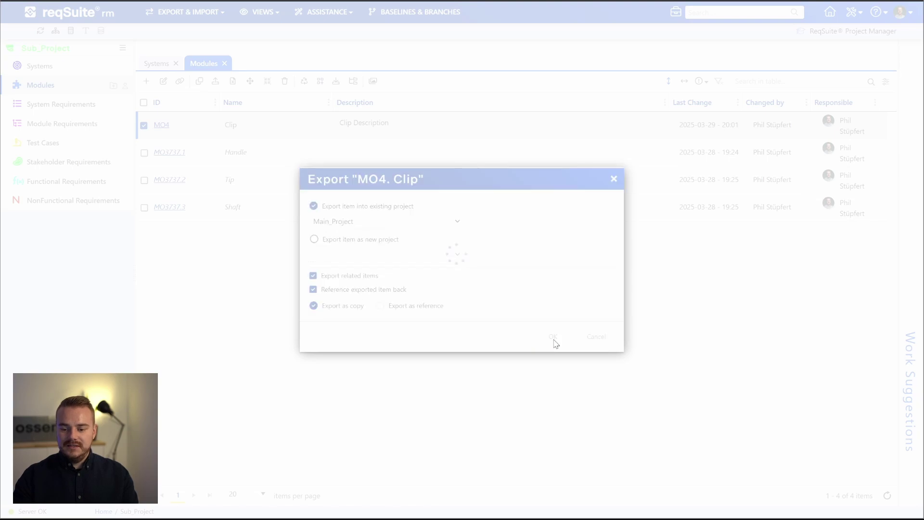